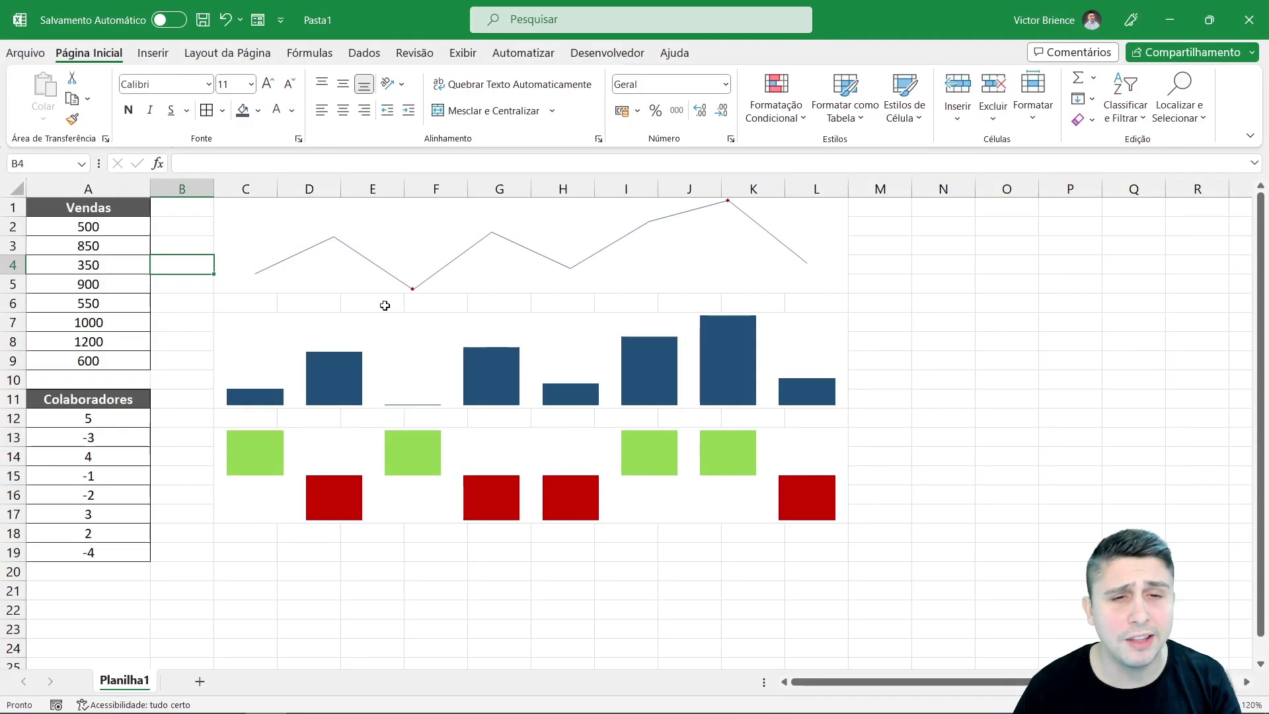
# Step: Review the line, column and green/red win/loss sparklines alongside the Vendas data in column A
pyautogui.click(408, 253)
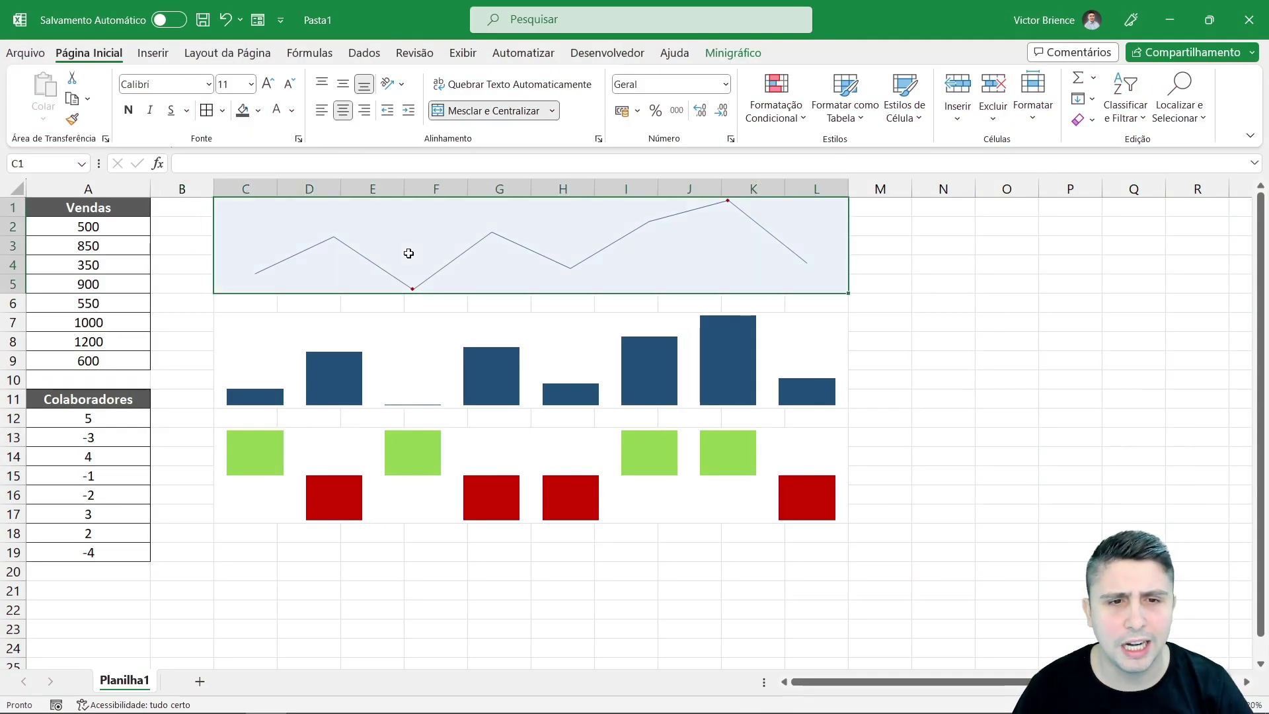
pyautogui.click(395, 338)
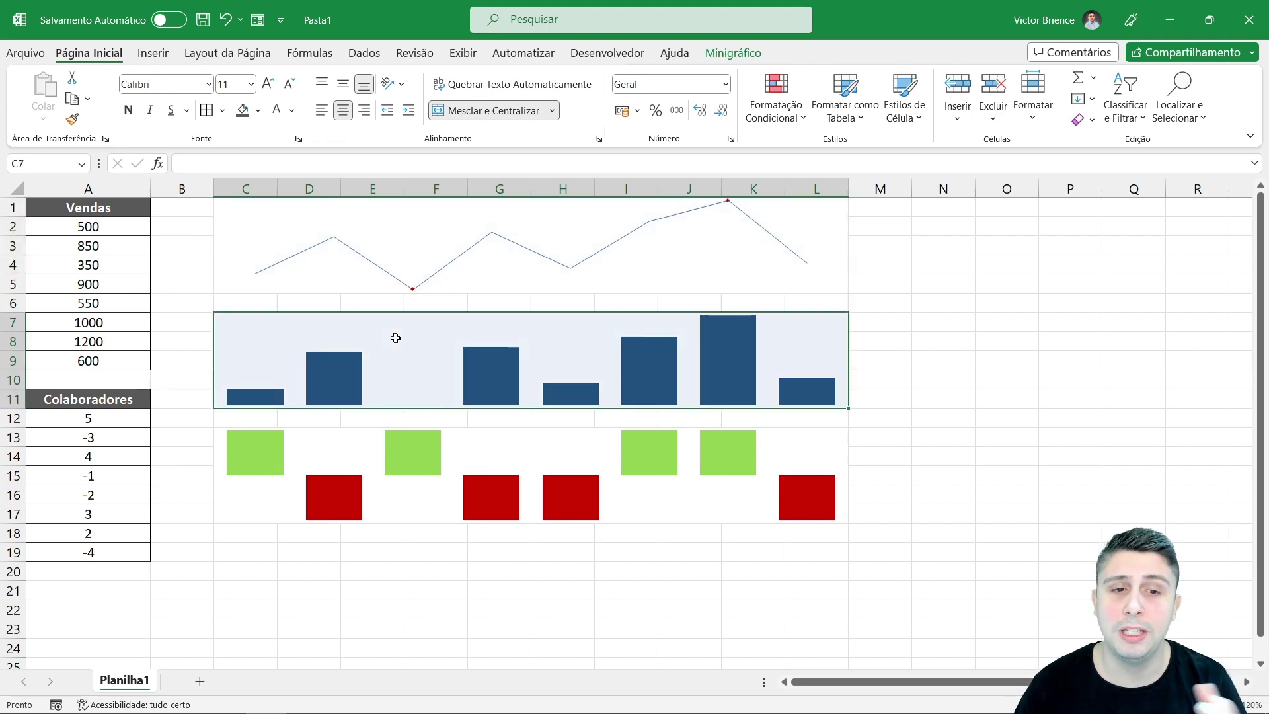
pyautogui.click(341, 447)
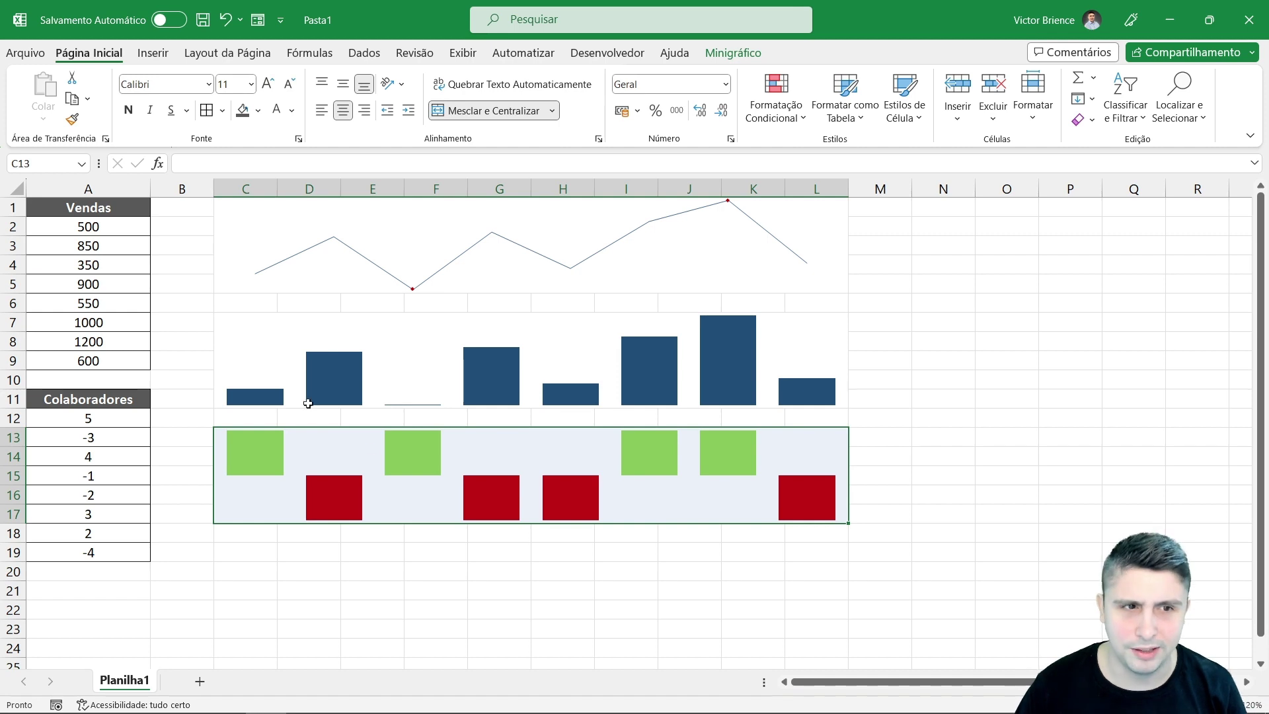
pyautogui.moveTo(114, 208); pyautogui.dragTo(88, 361)
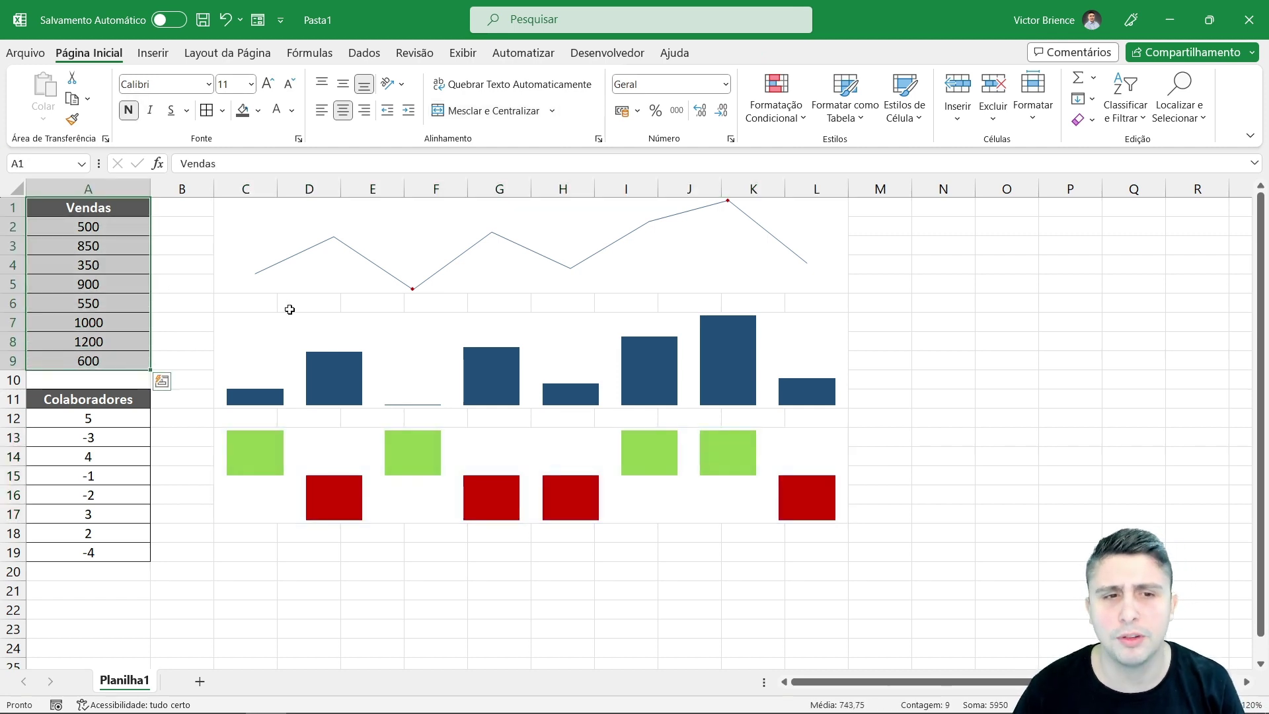
pyautogui.click(319, 251)
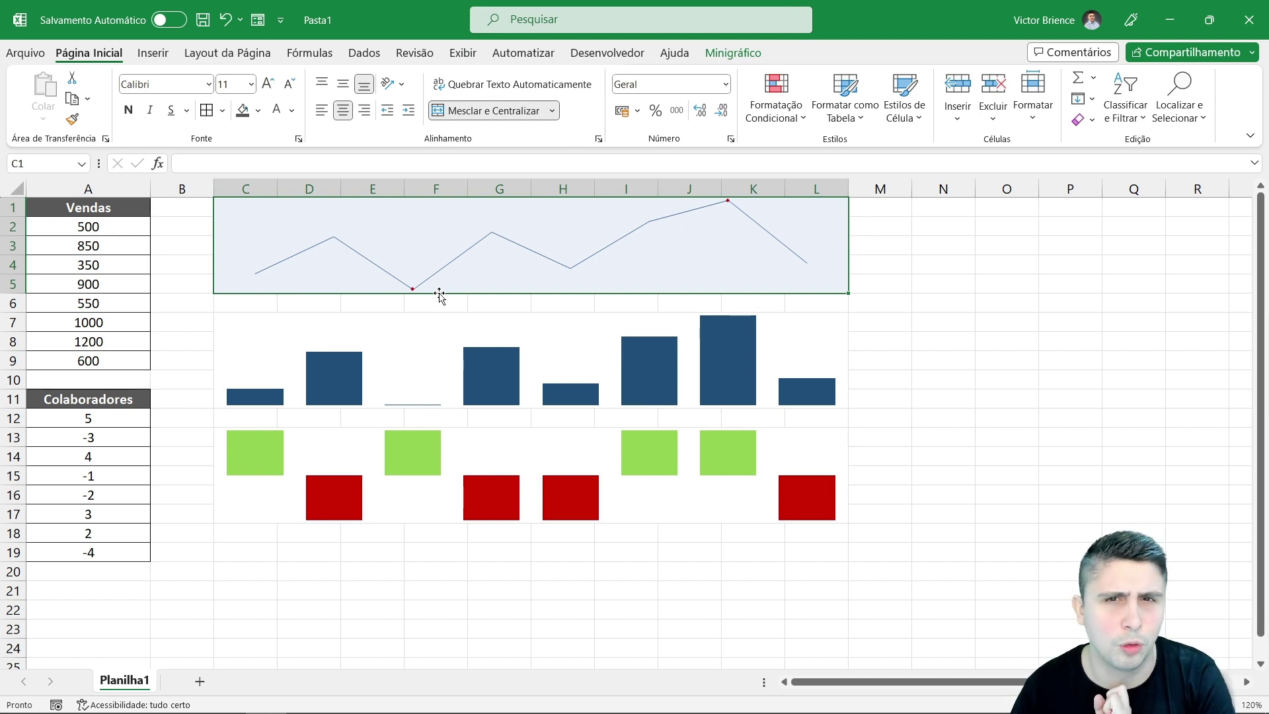
pyautogui.click(189, 315)
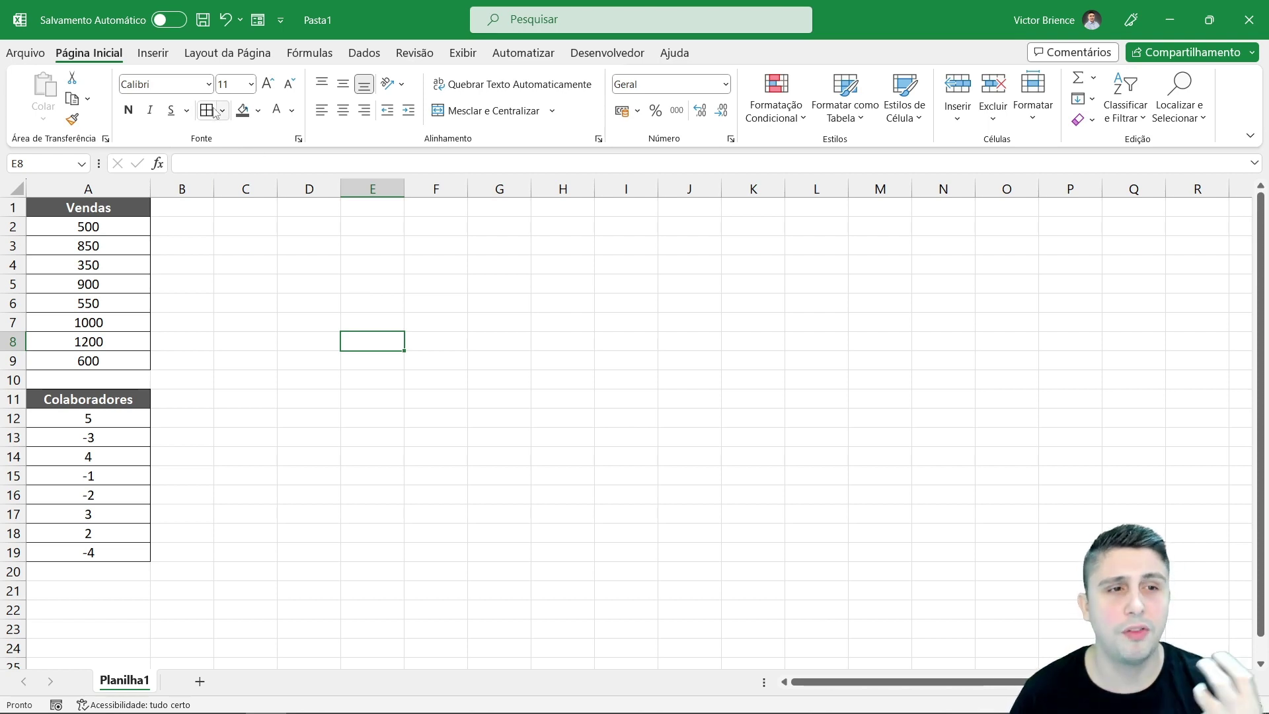
# Step: Widen column C to 15,56 (147 pixels) next to the Vendas table
pyautogui.click(153, 53)
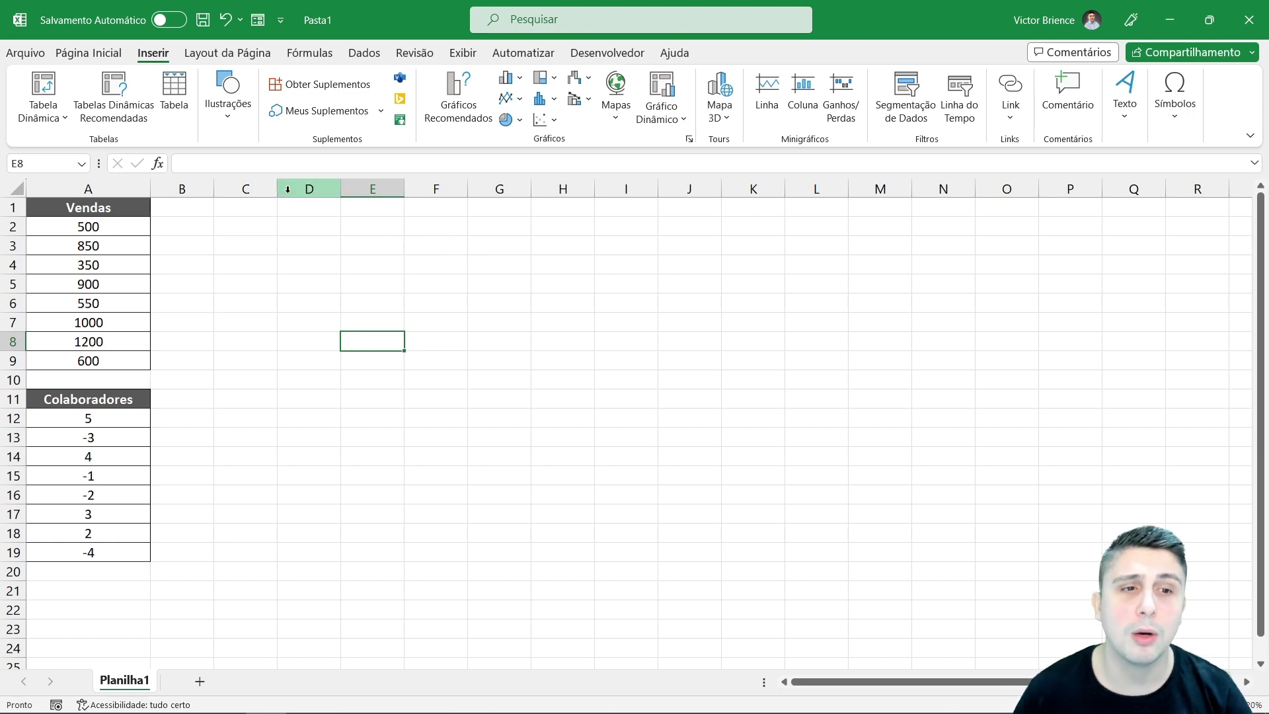
pyautogui.moveTo(277, 188); pyautogui.dragTo(332, 184)
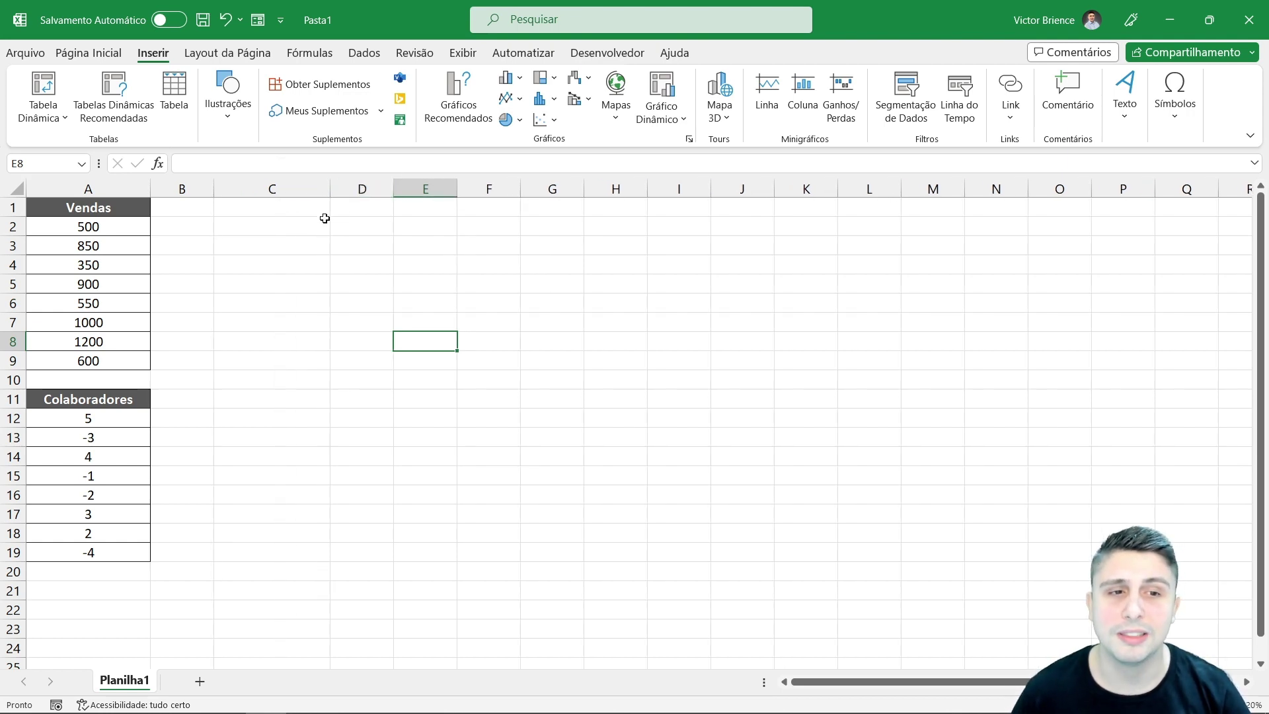
pyautogui.click(282, 230)
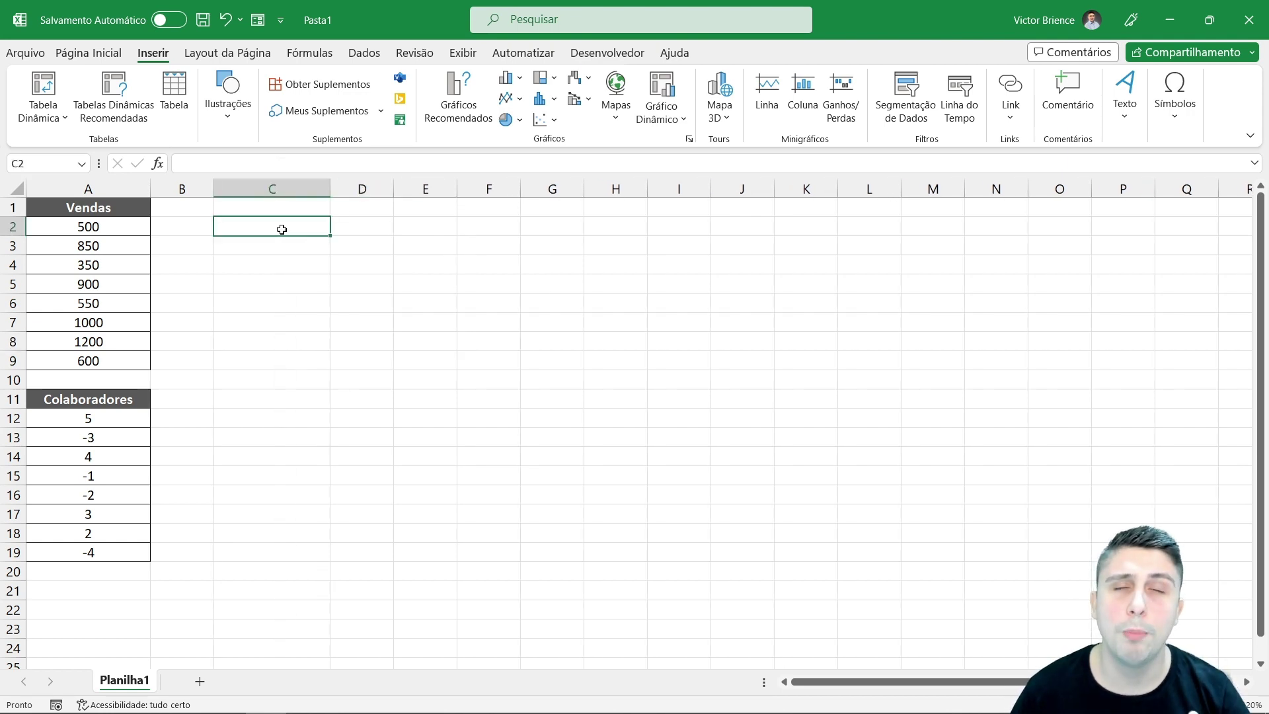
pyautogui.click(707, 176)
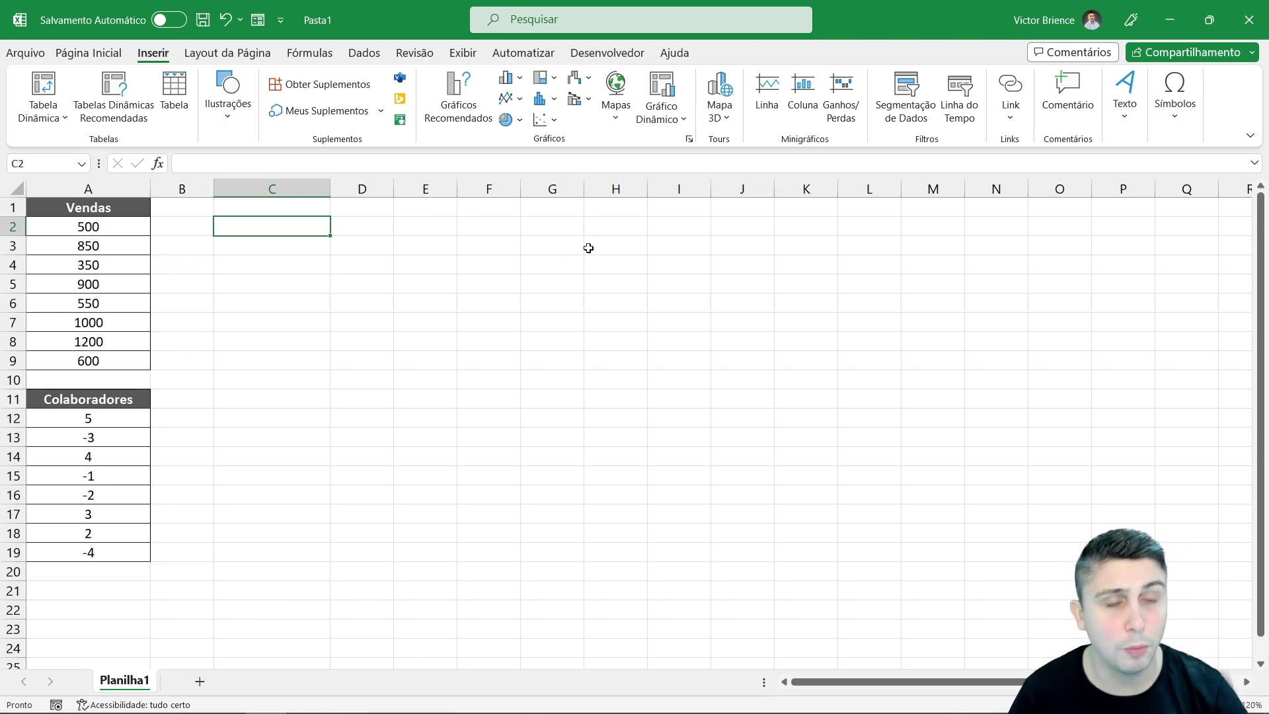
# Step: Insert a Linha sparkline of the Vendas range A2:A9 into cell C1
pyautogui.moveTo(86, 230); pyautogui.dragTo(86, 360)
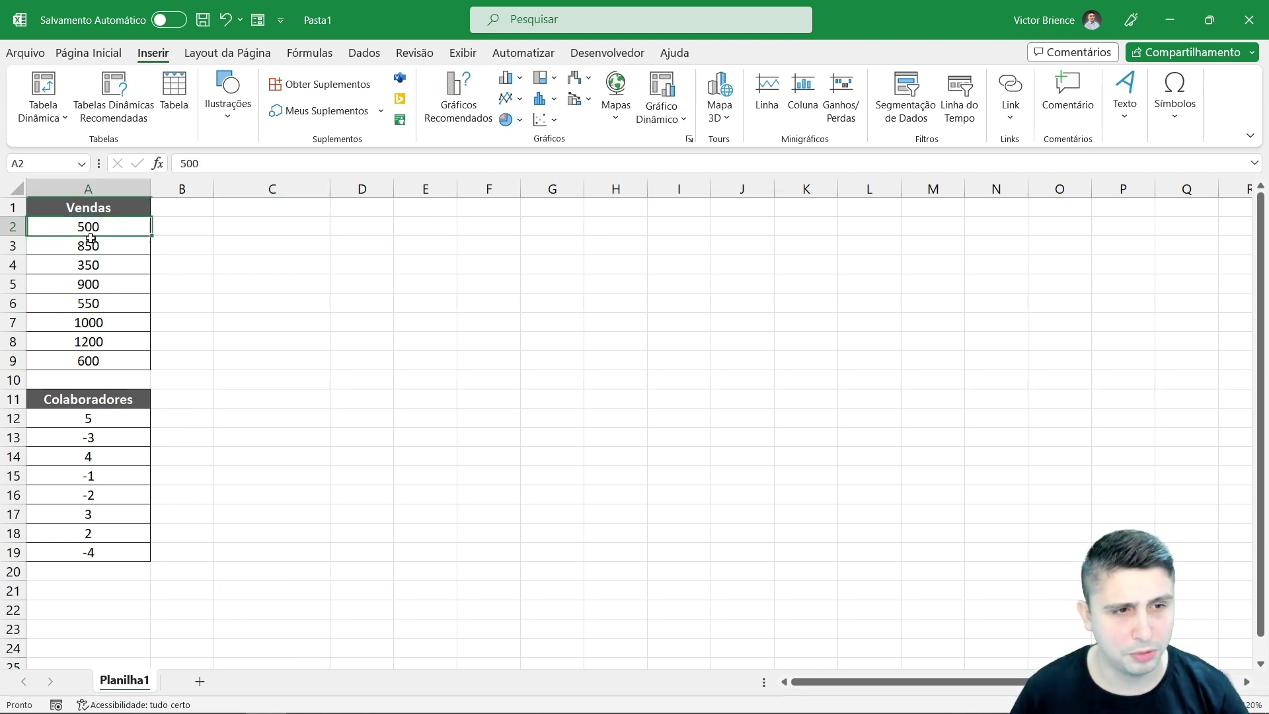
pyautogui.click(768, 93)
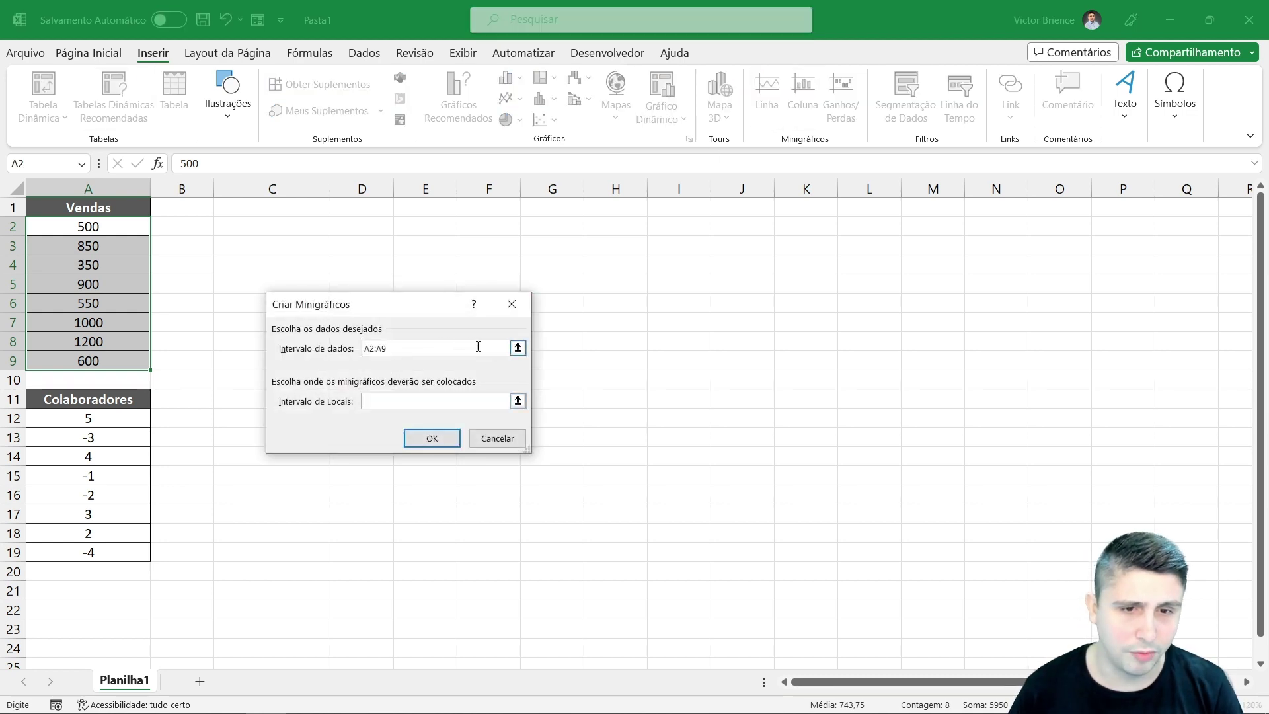
pyautogui.click(517, 348)
pyautogui.moveTo(83, 232); pyautogui.dragTo(100, 360)
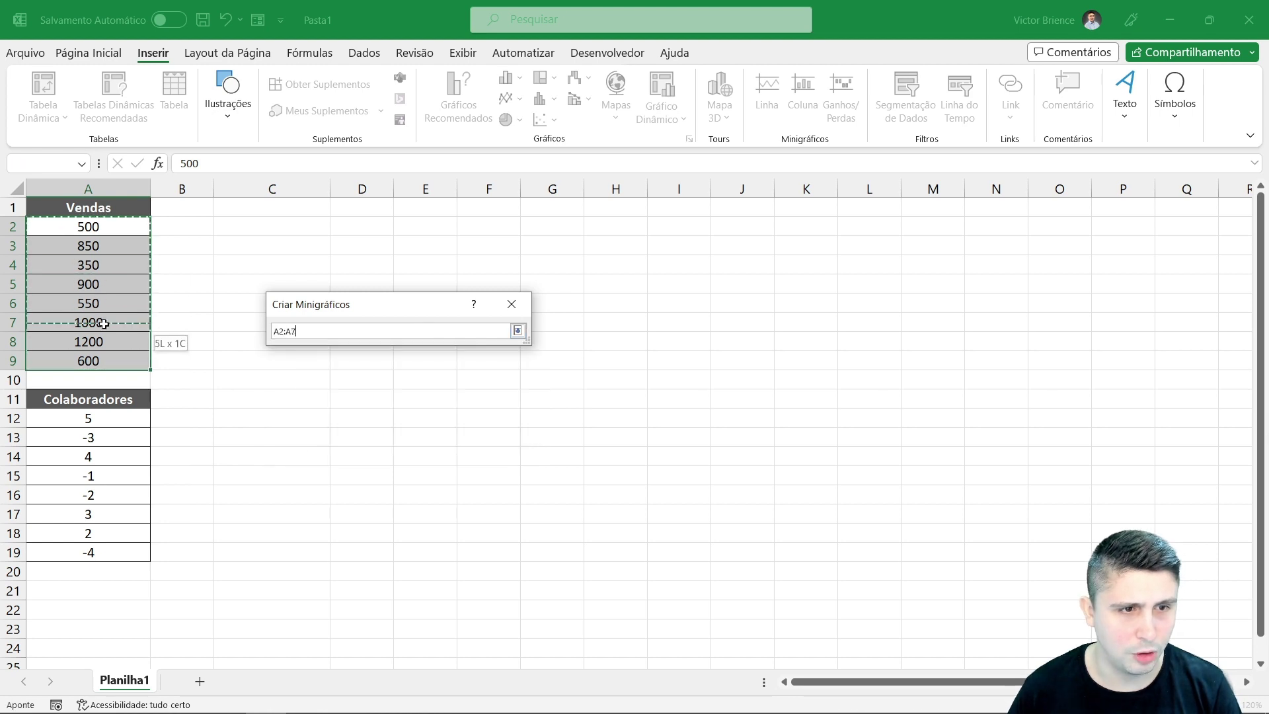
pyautogui.press('Return')
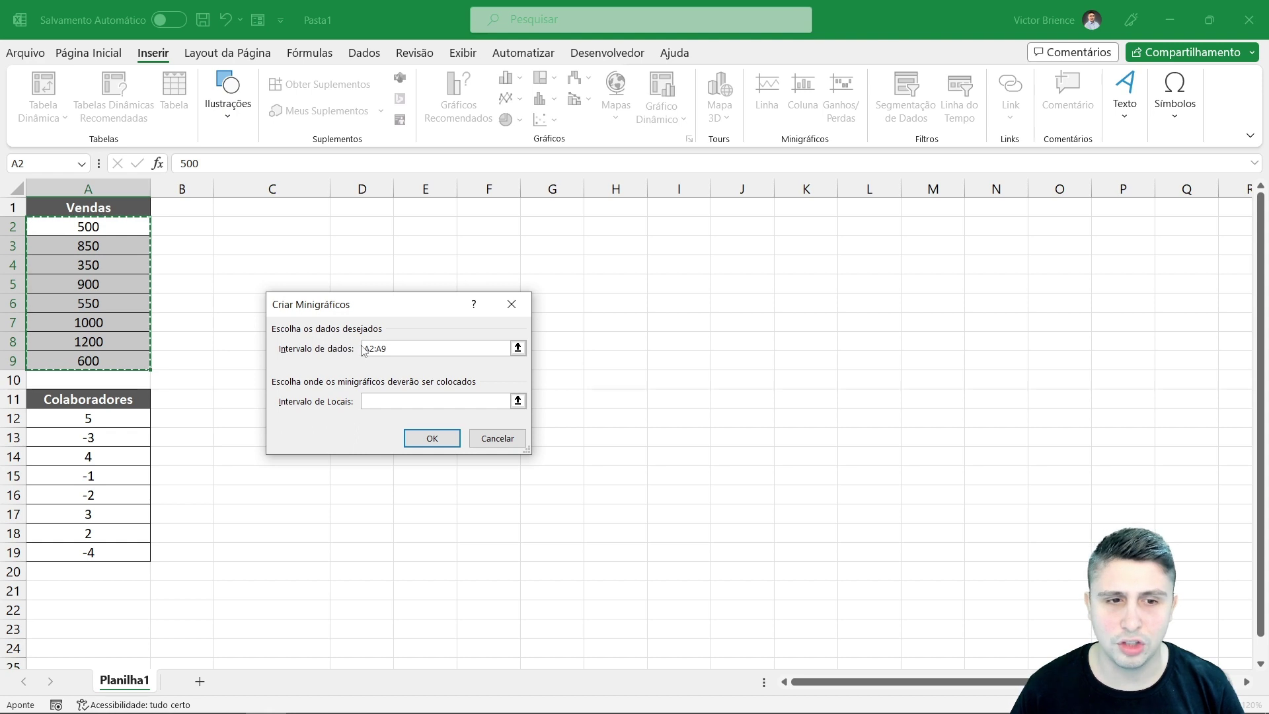
pyautogui.click(398, 401)
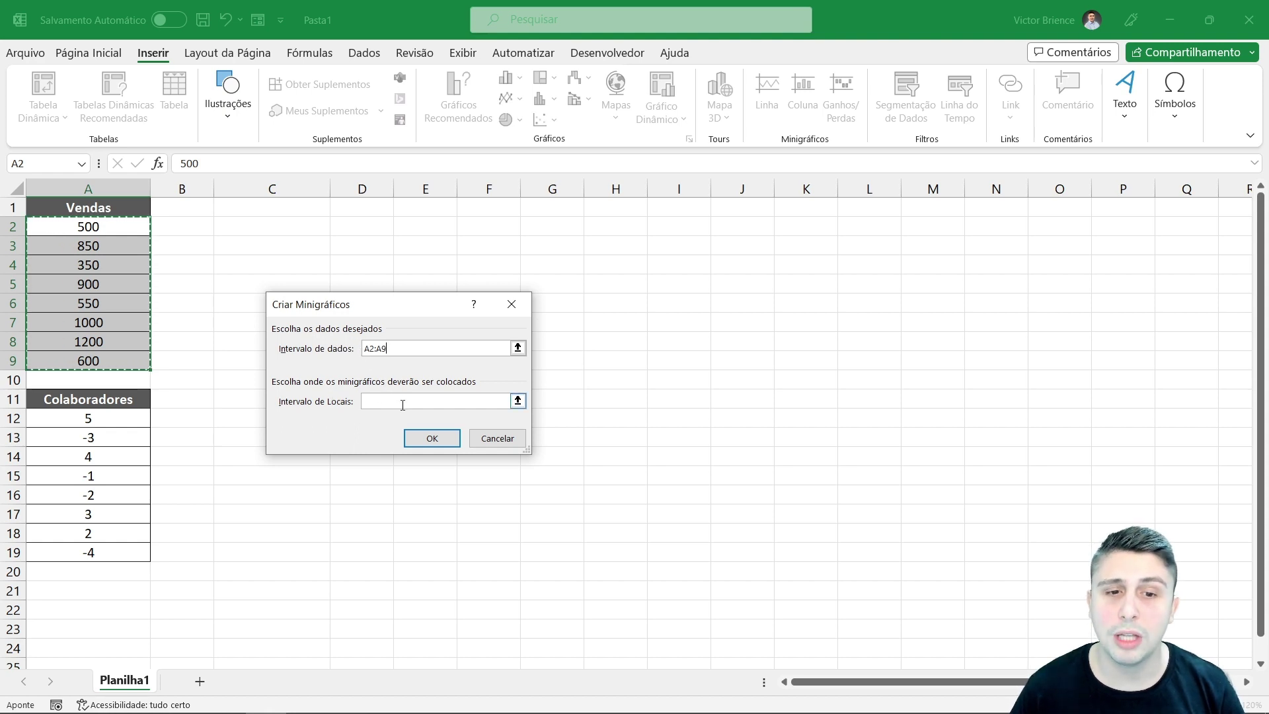
pyautogui.click(518, 401)
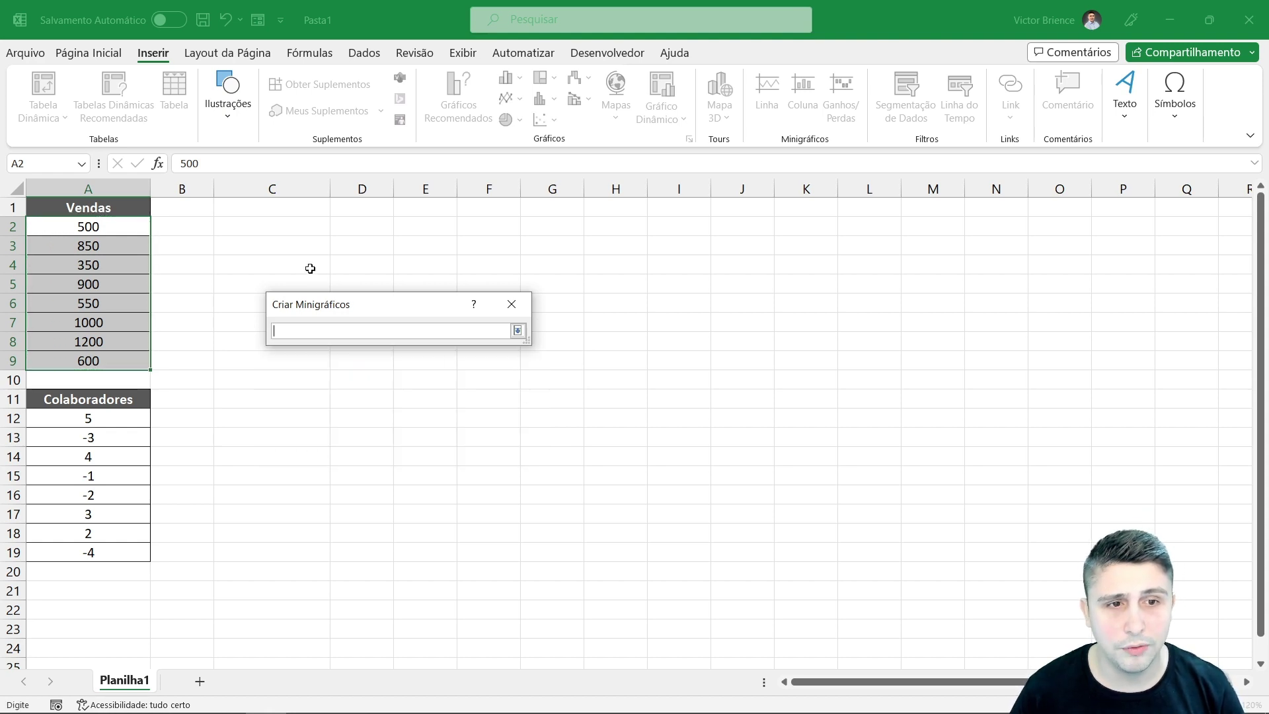
pyautogui.click(270, 209)
pyautogui.press('Return')
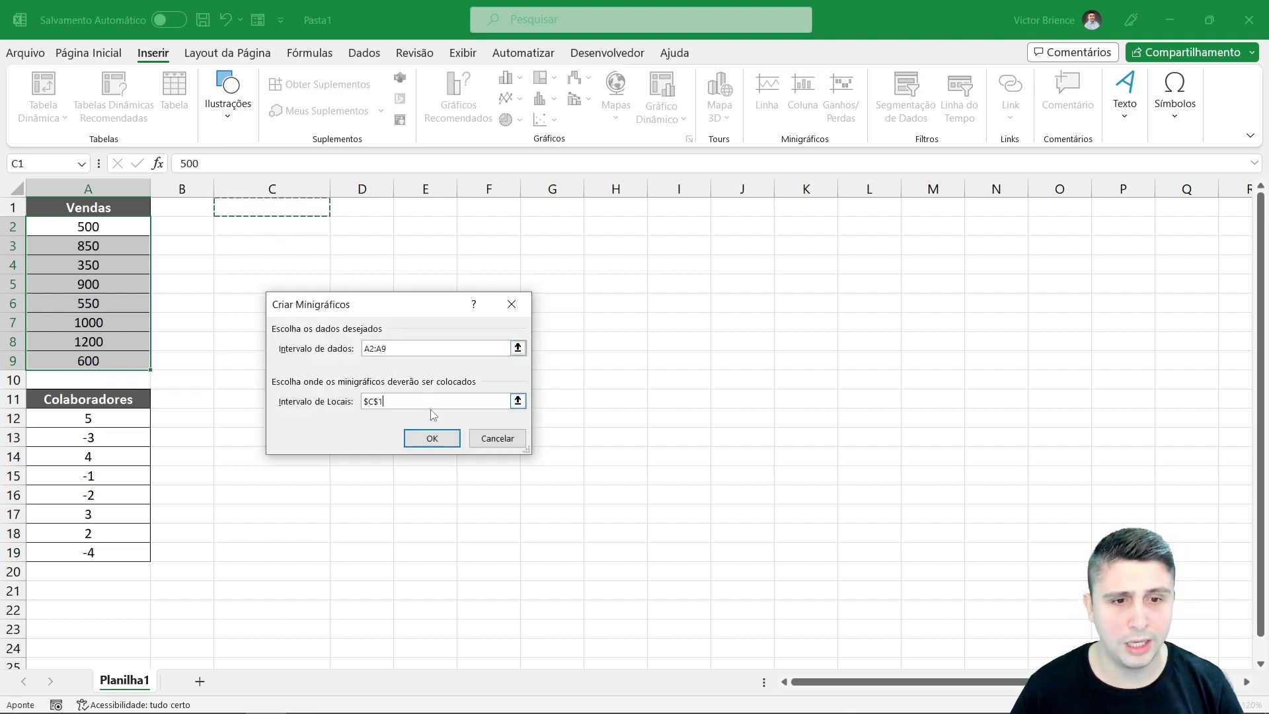
pyautogui.click(428, 438)
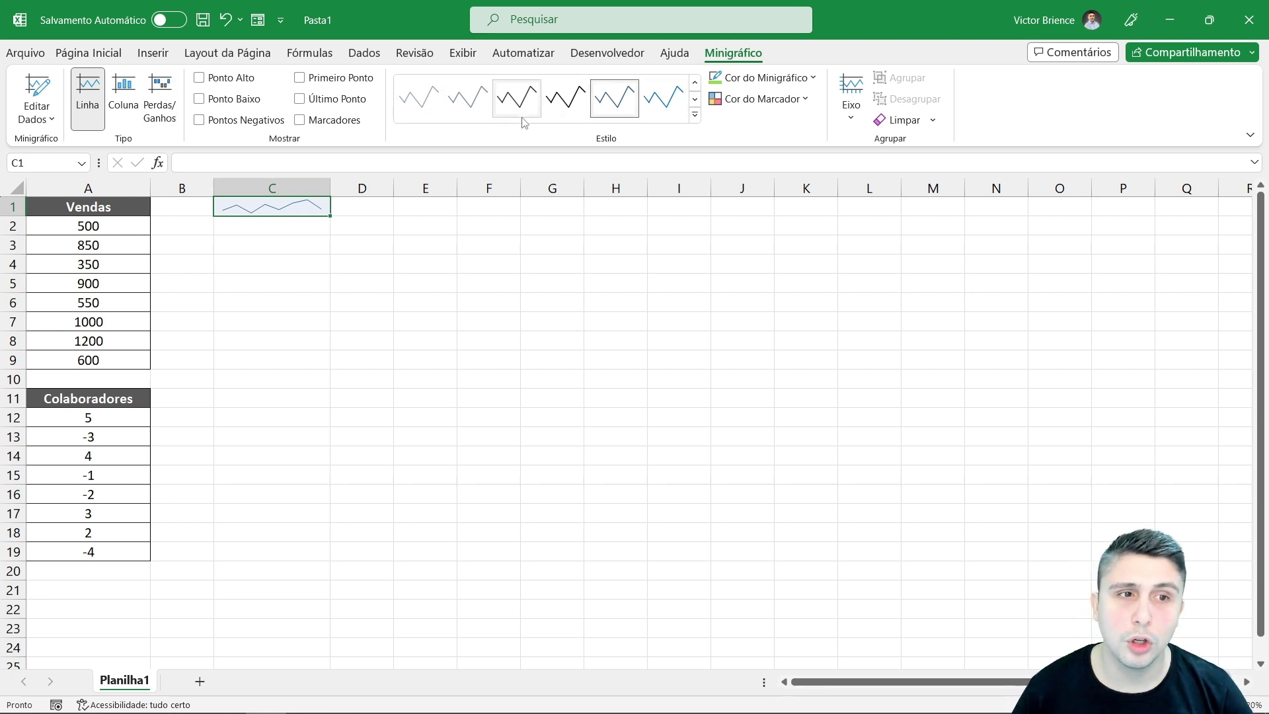
pyautogui.click(463, 296)
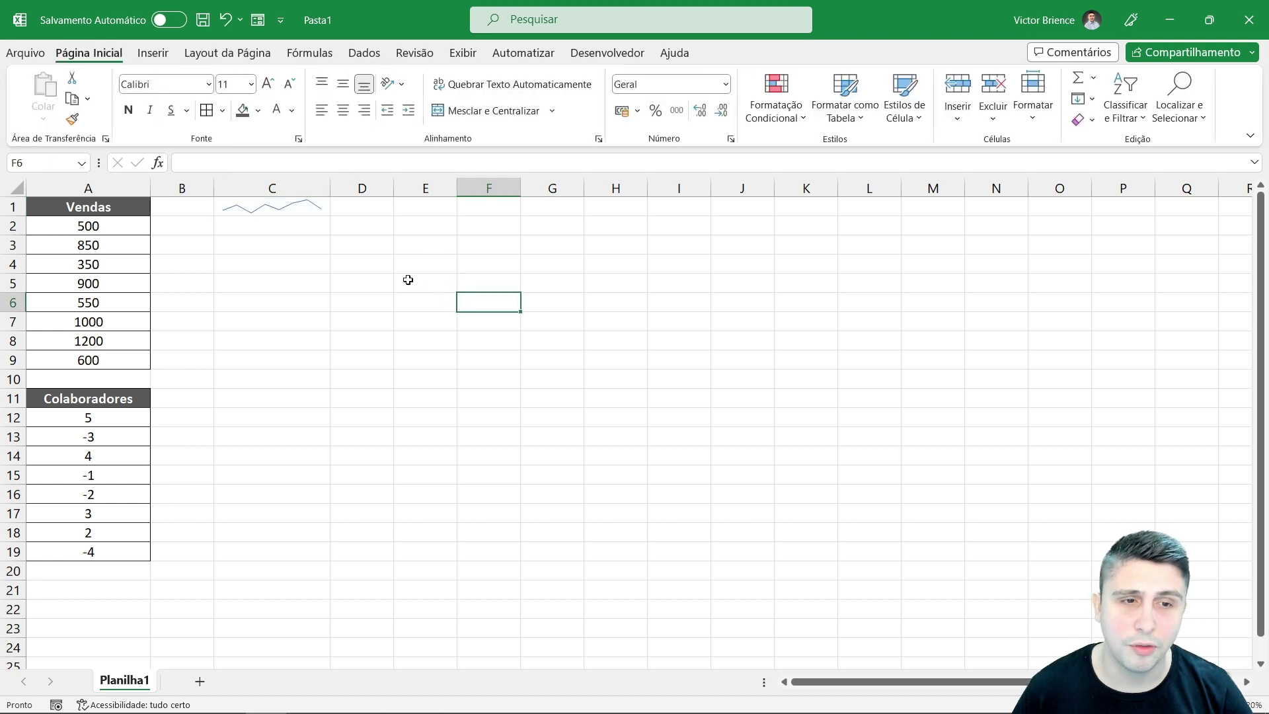
# Step: Insert a Coluna sparkline of the Vendas range A2:A9 into cell C3
pyautogui.click(297, 208)
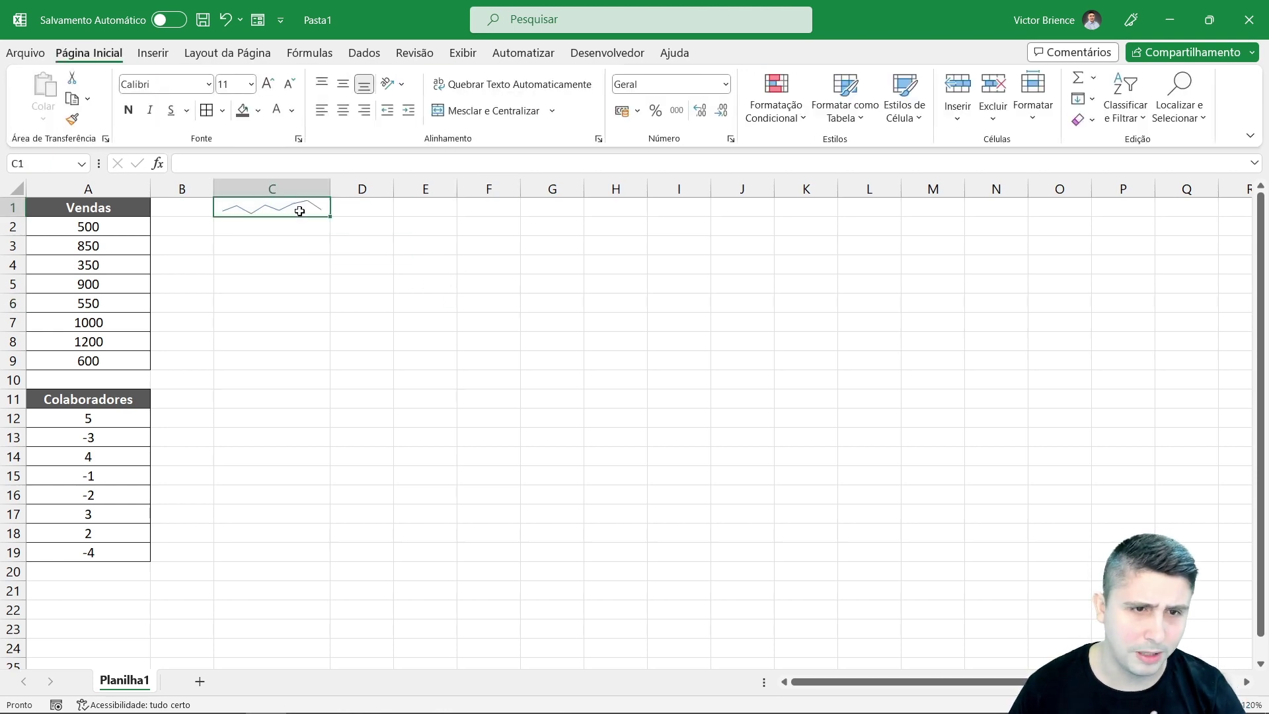
pyautogui.click(380, 269)
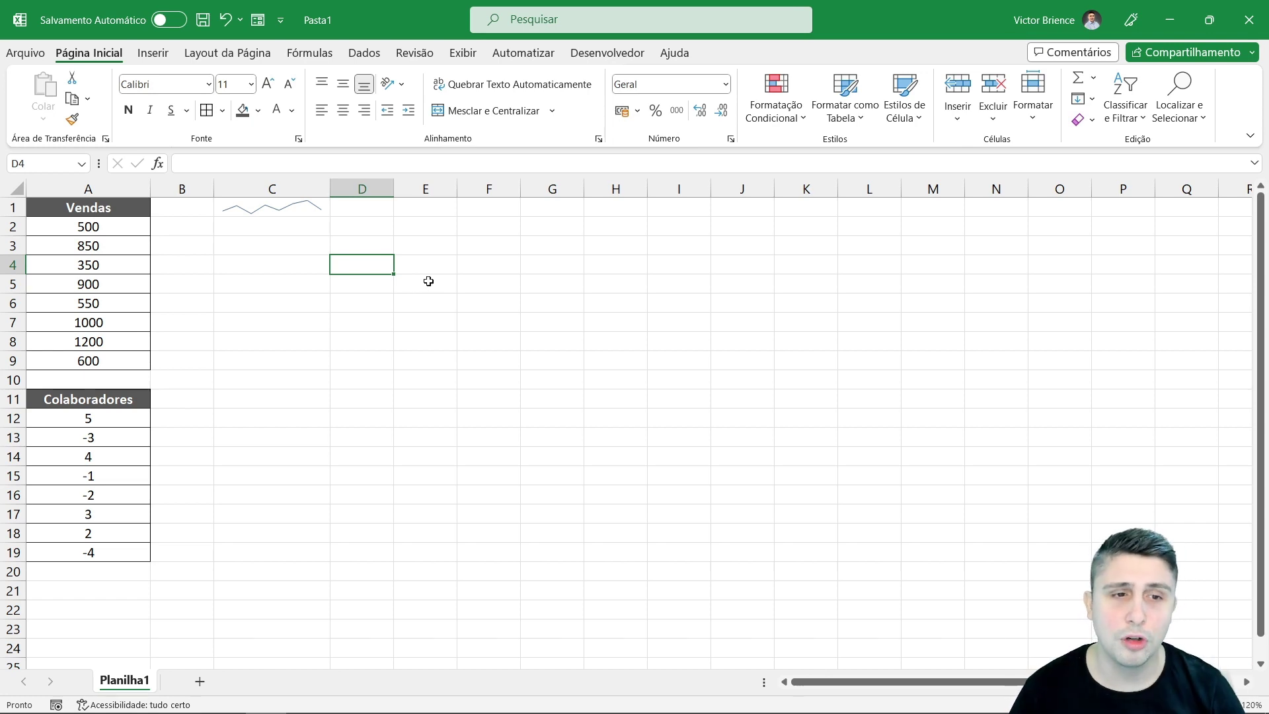
pyautogui.moveTo(123, 232); pyautogui.dragTo(120, 363)
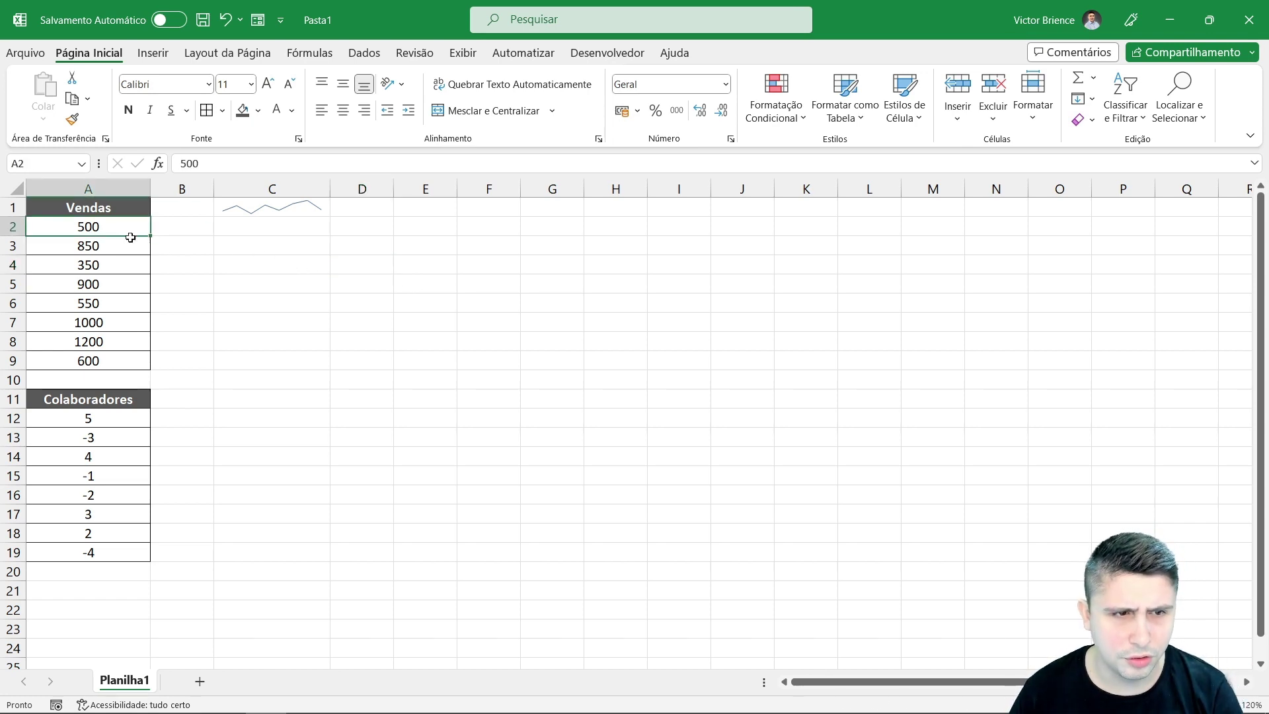
pyautogui.click(152, 53)
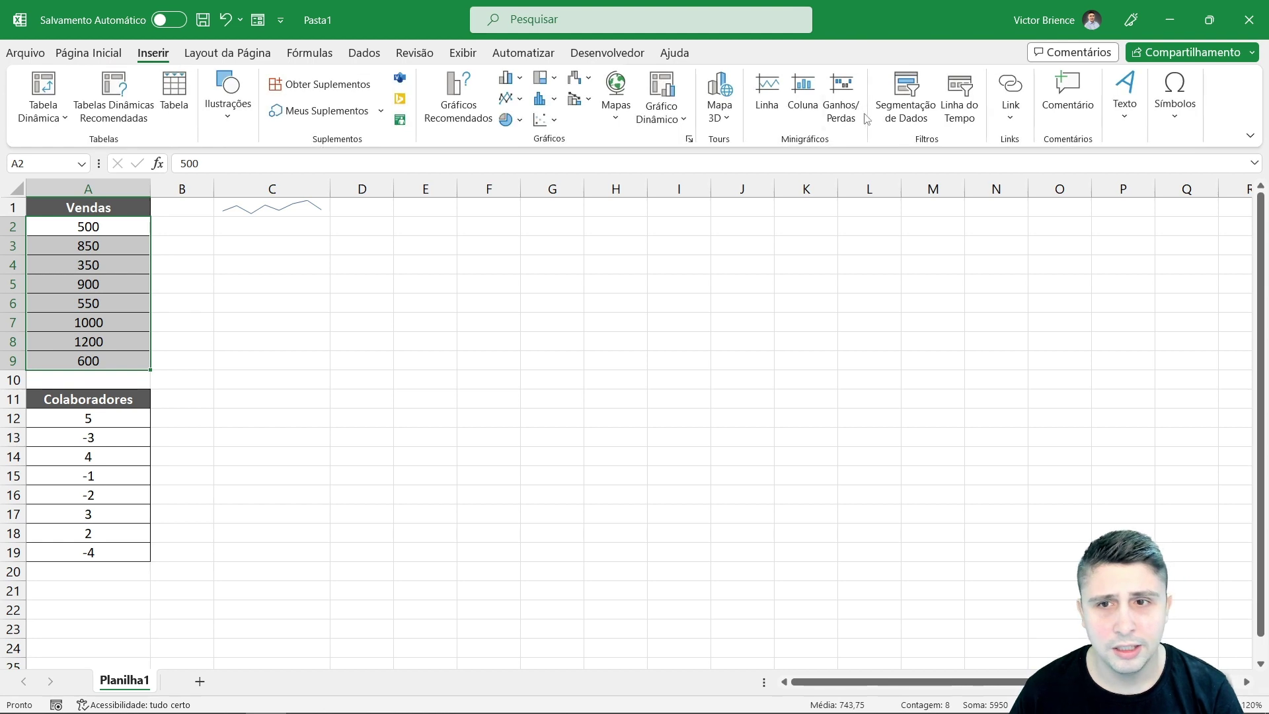
pyautogui.click(805, 106)
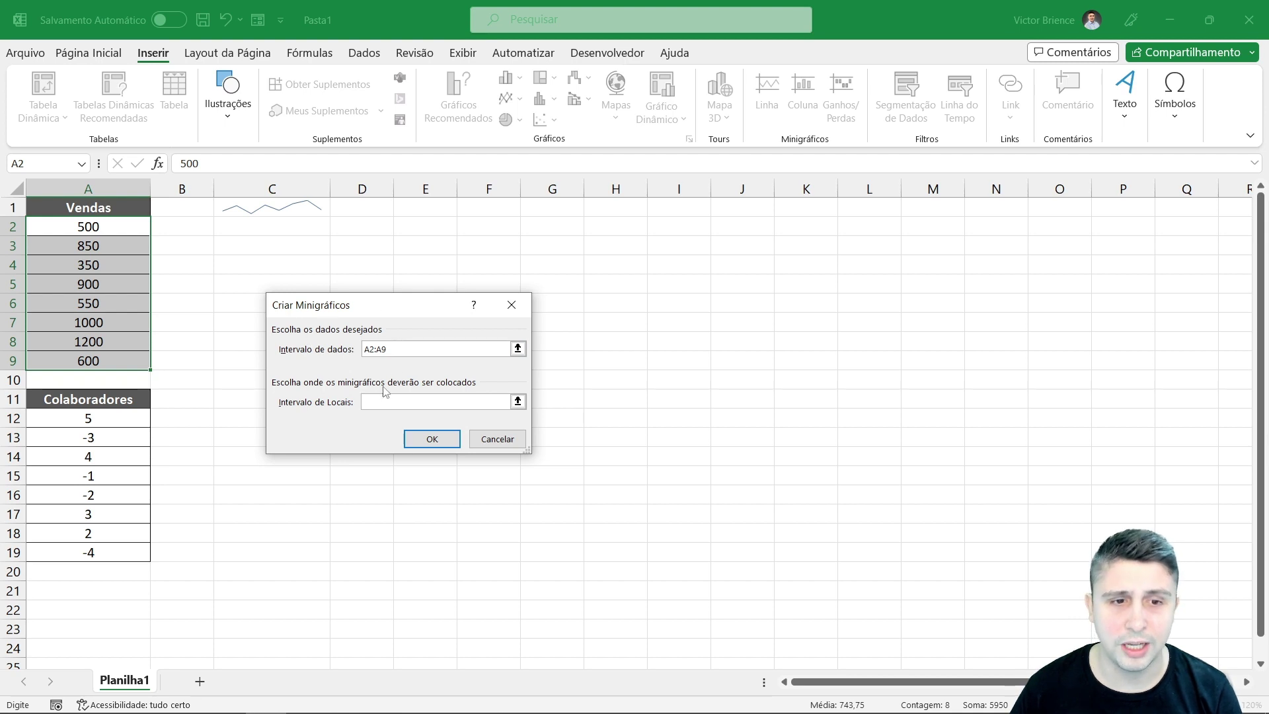
pyautogui.click(517, 402)
pyautogui.click(285, 249)
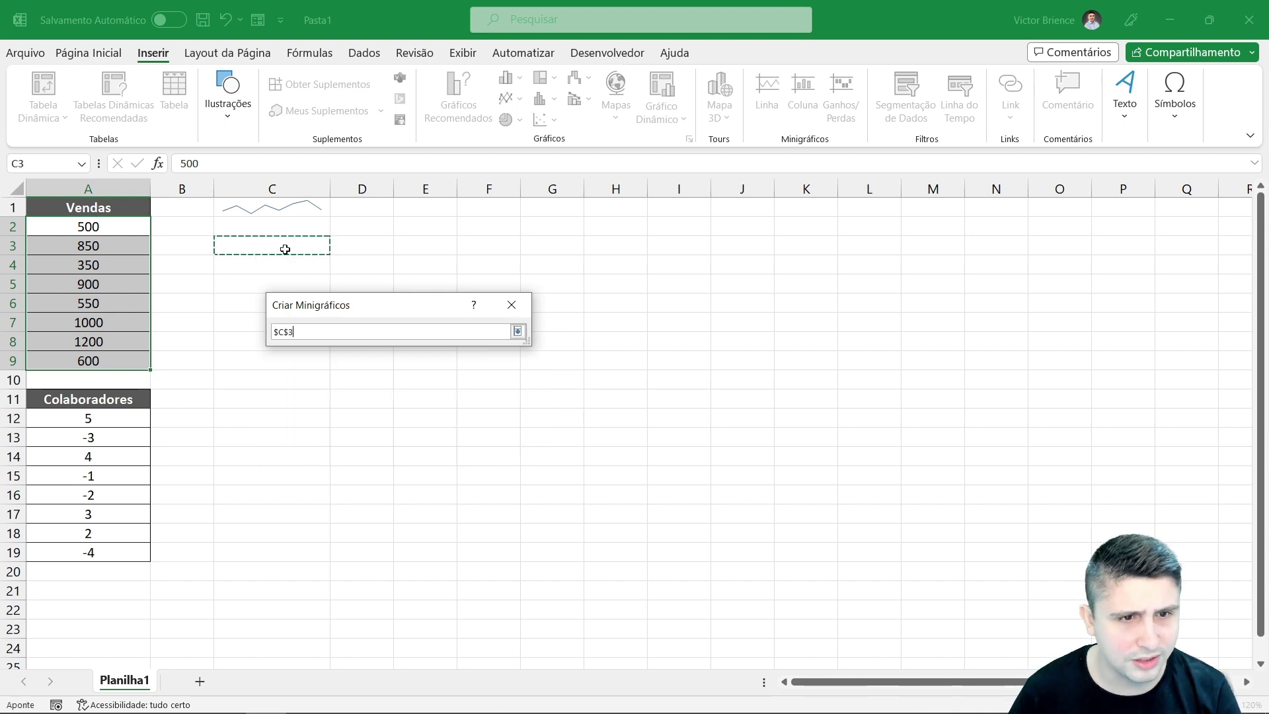
pyautogui.click(517, 331)
pyautogui.click(432, 438)
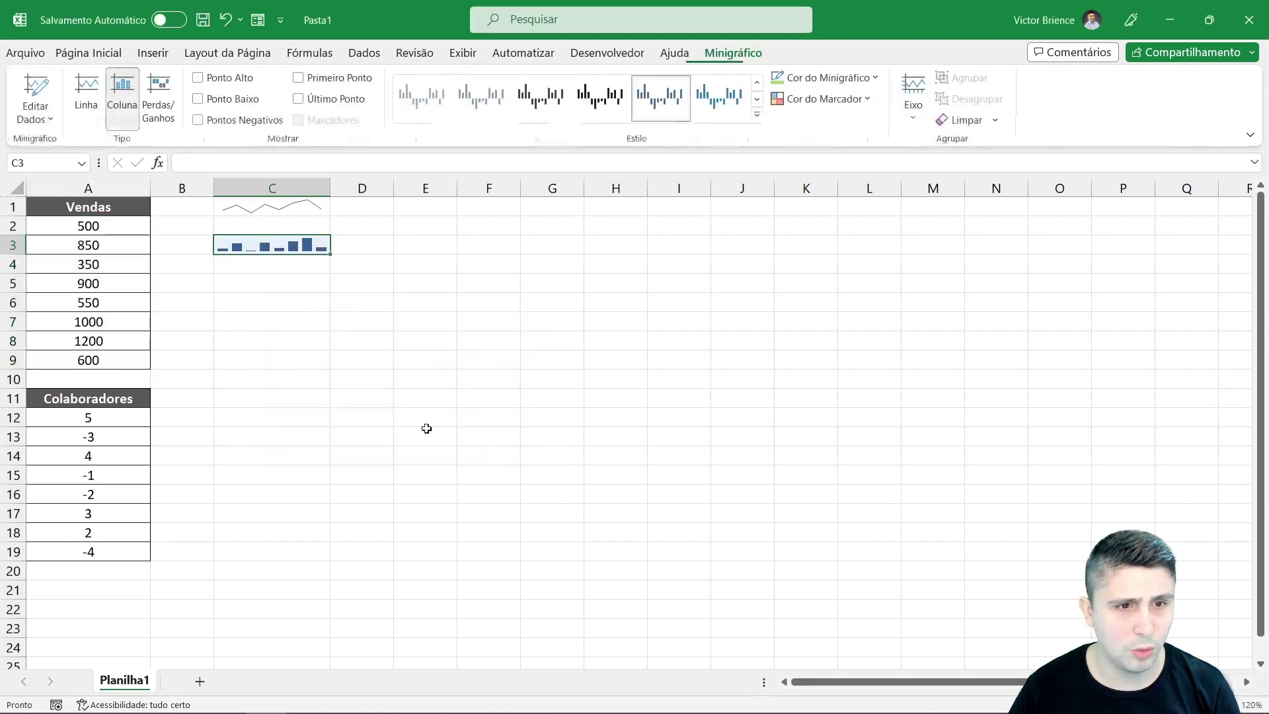
pyautogui.click(410, 321)
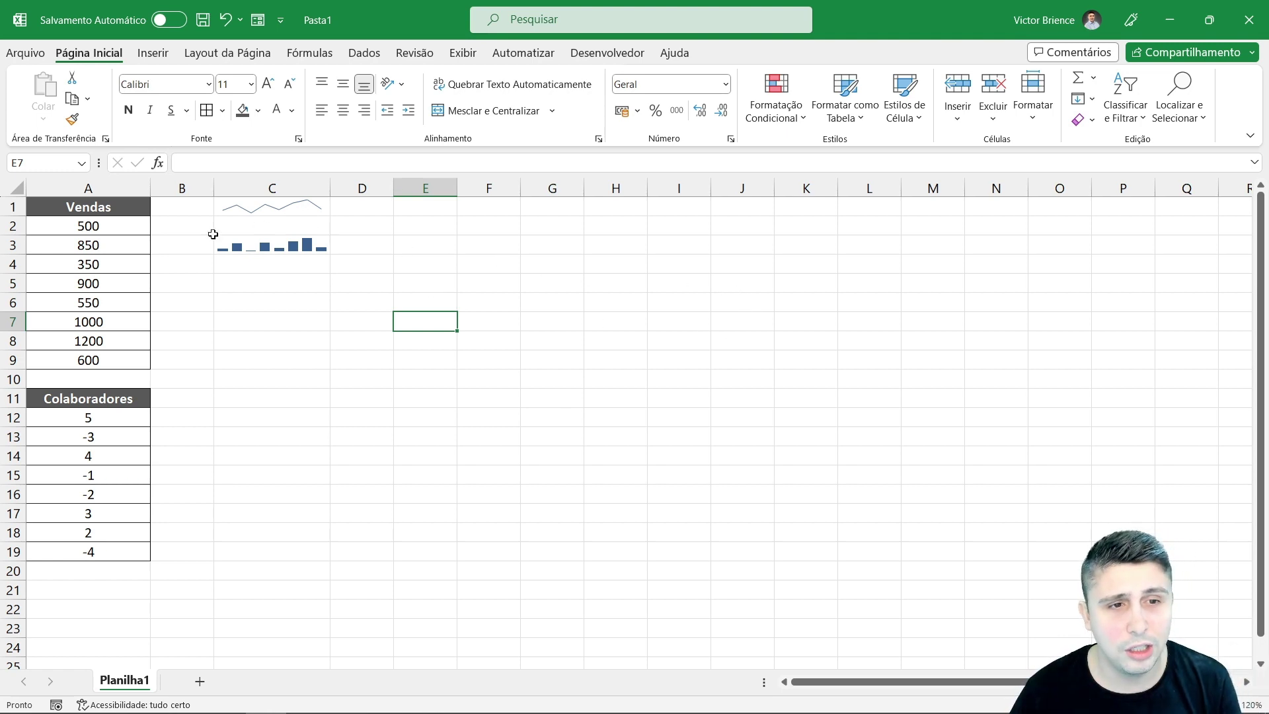
# Step: Switch the C1 sparkline to win/loss, then columns, then back to a line
pyautogui.moveTo(97, 213); pyautogui.dragTo(87, 361)
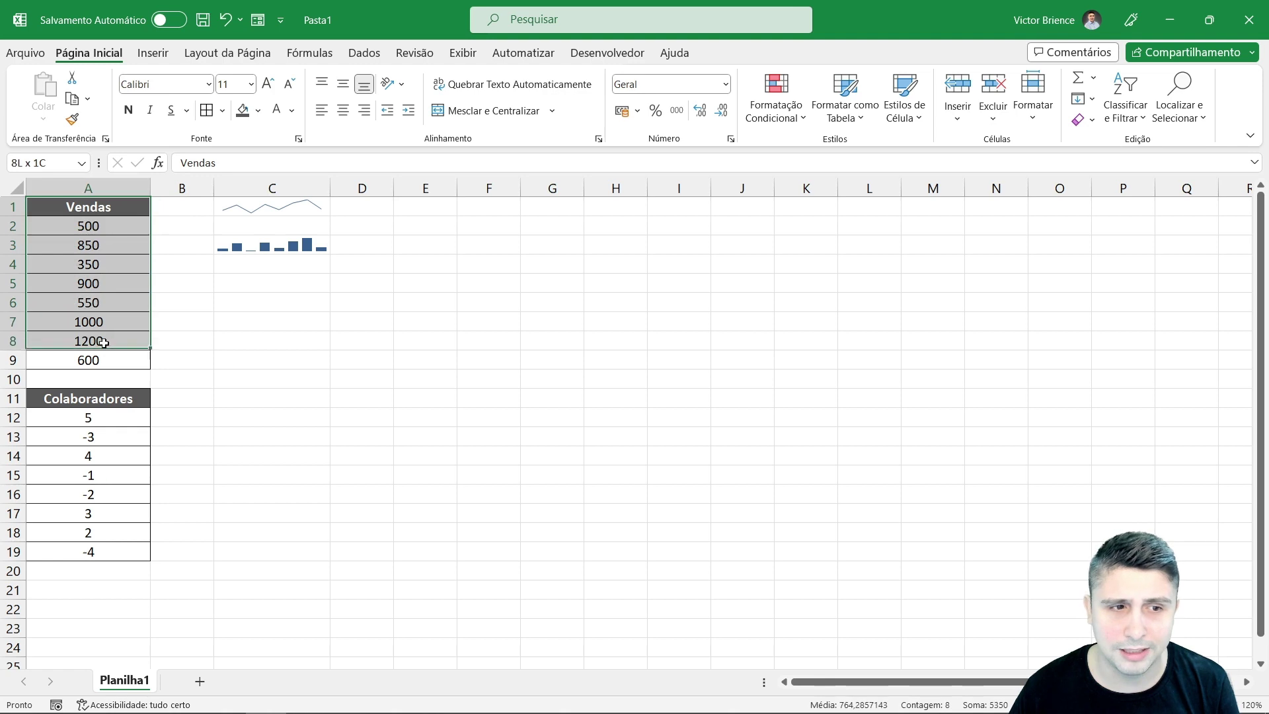
pyautogui.click(264, 212)
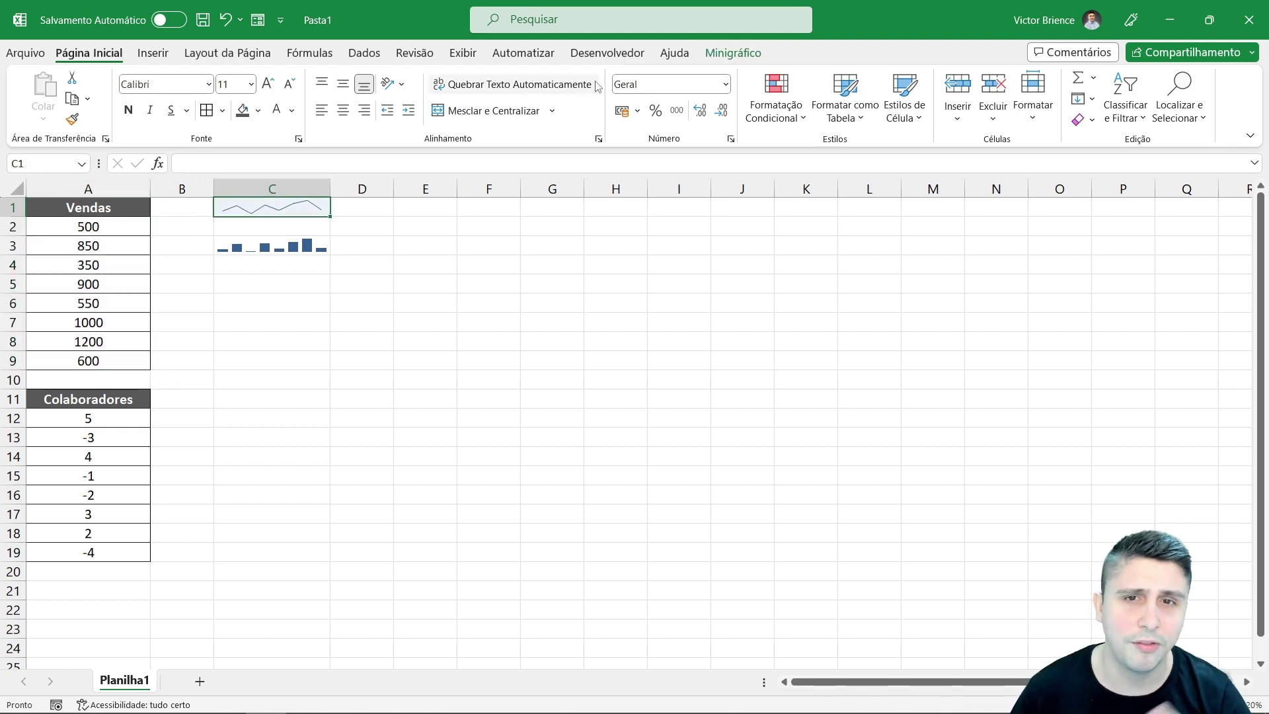
pyautogui.click(734, 53)
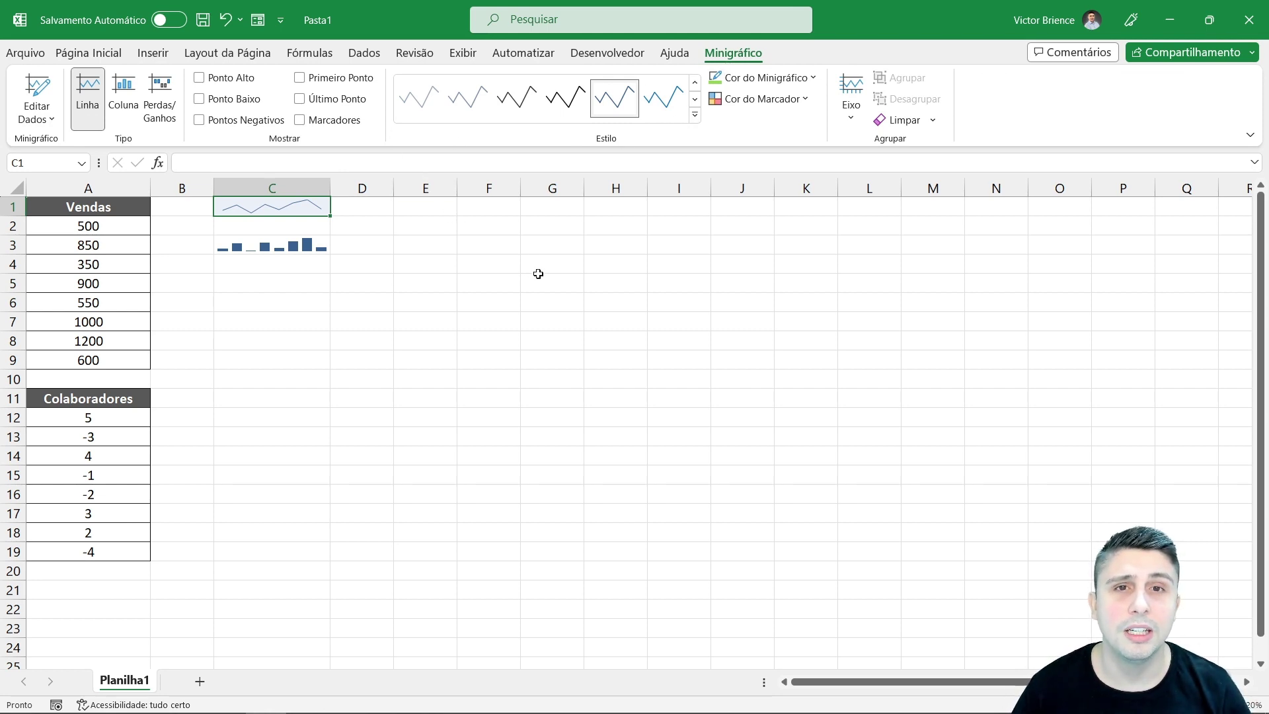
pyautogui.click(37, 115)
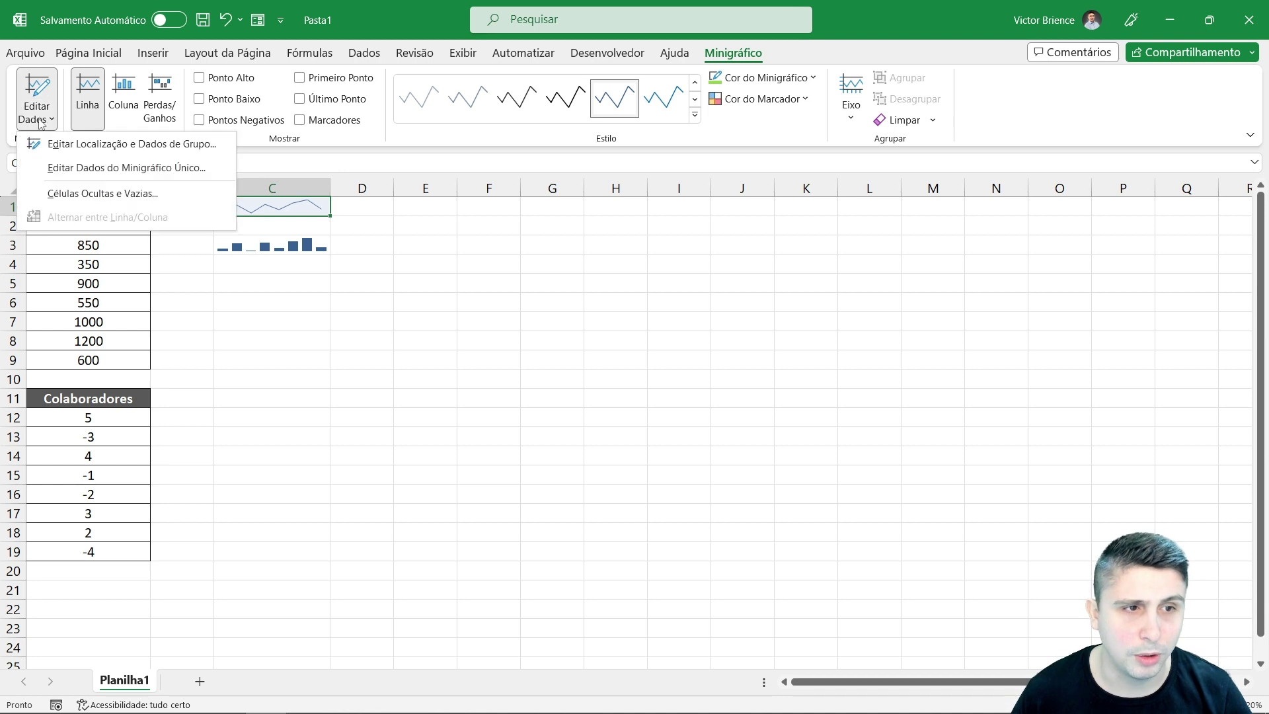
pyautogui.click(40, 119)
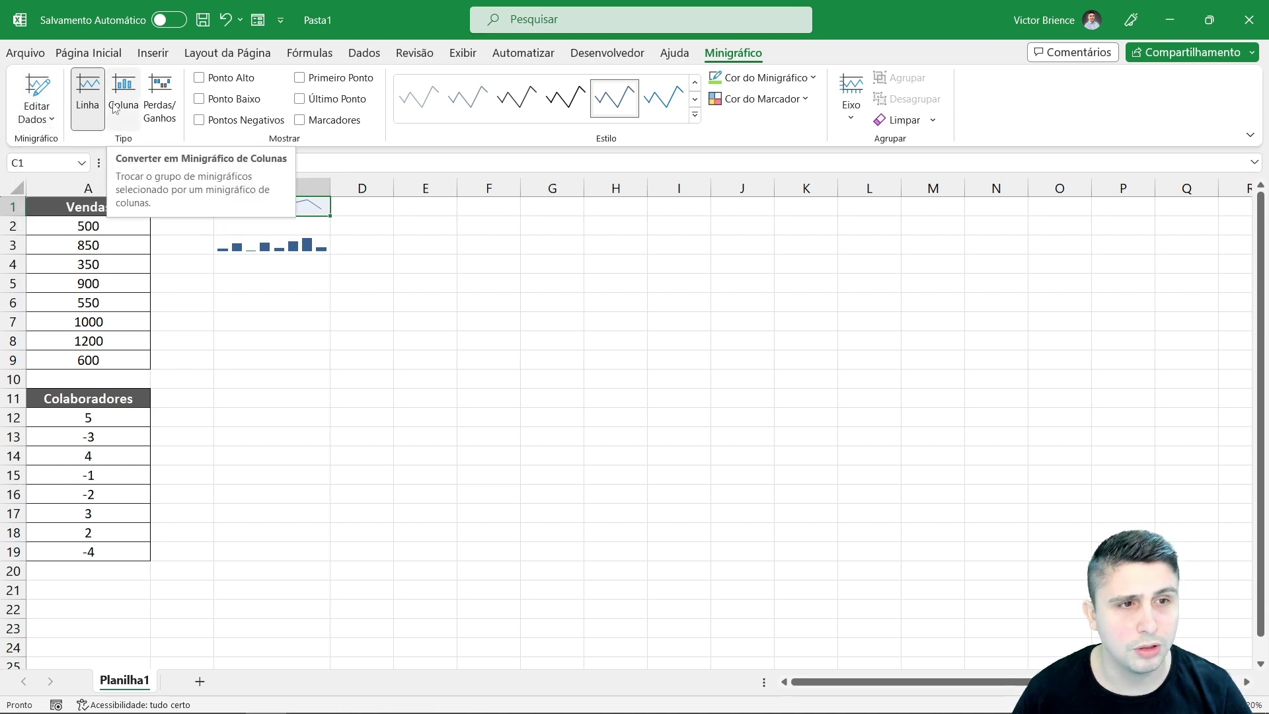
pyautogui.click(161, 99)
pyautogui.click(122, 99)
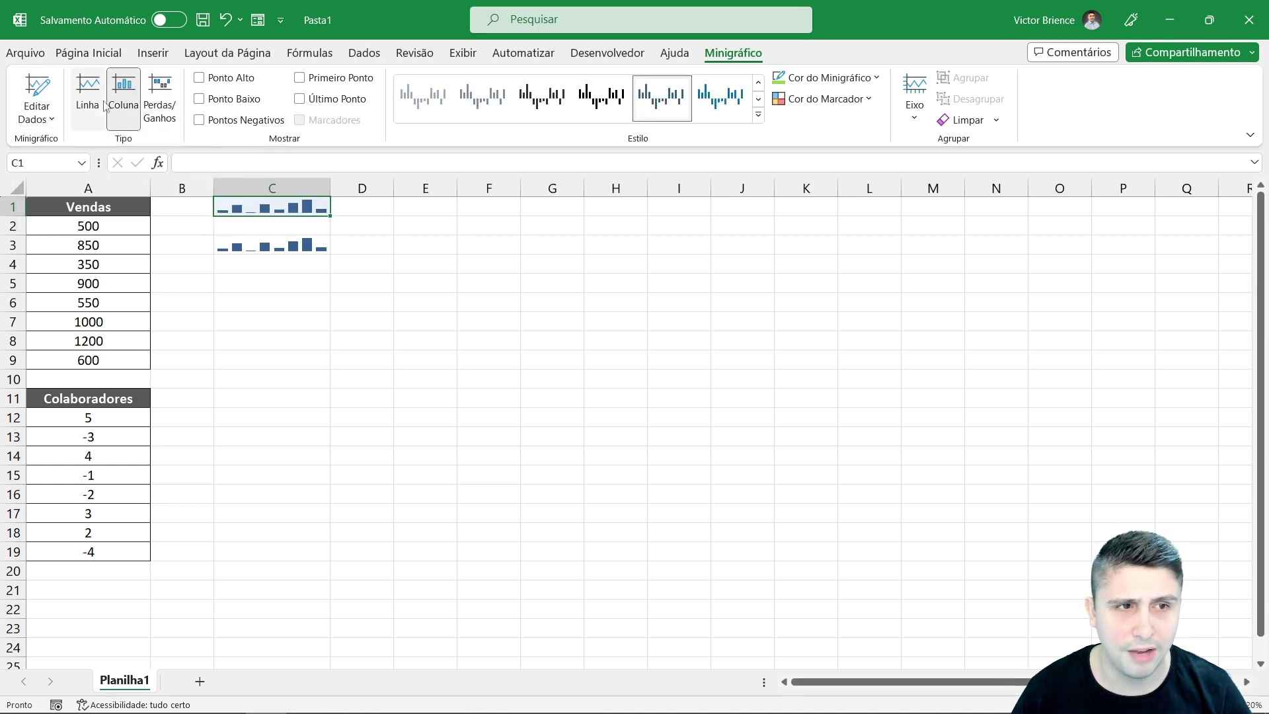
pyautogui.click(87, 99)
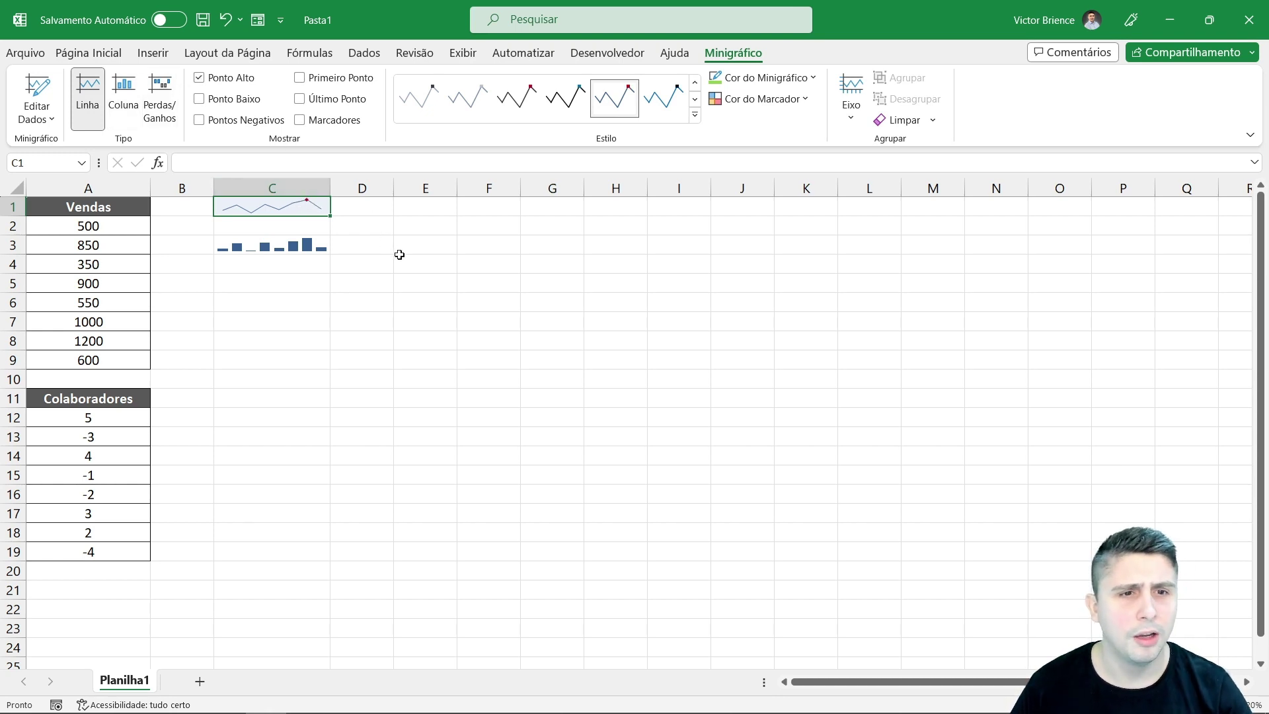
pyautogui.click(380, 285)
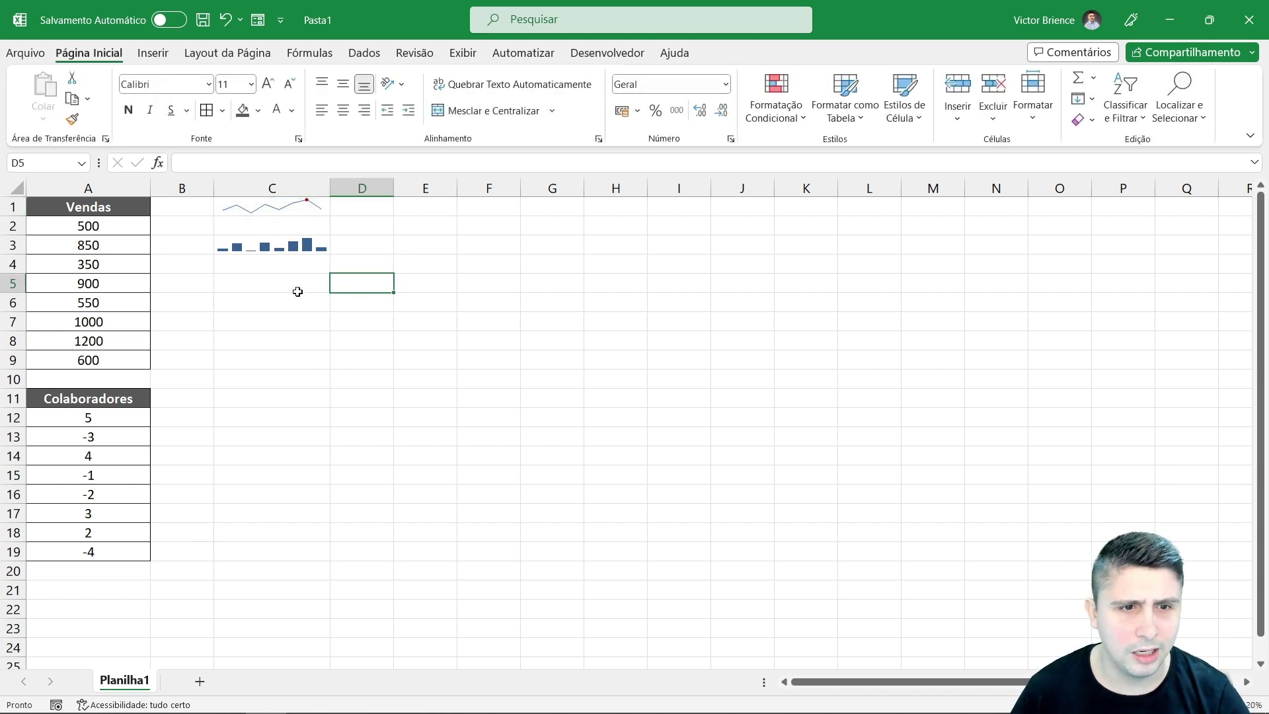
# Step: Merge C5:J9 and insert a line sparkline of Vendas A2:A9 into it
pyautogui.moveTo(284, 288); pyautogui.dragTo(730, 365)
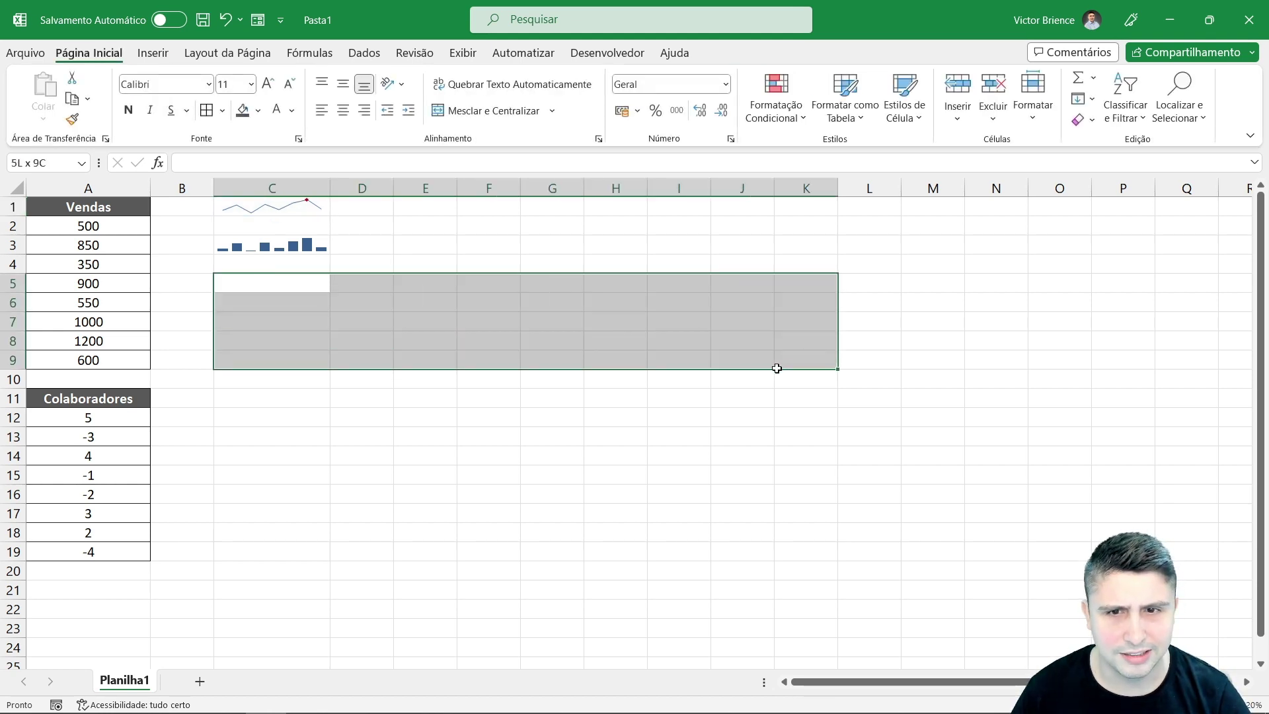
pyautogui.click(489, 110)
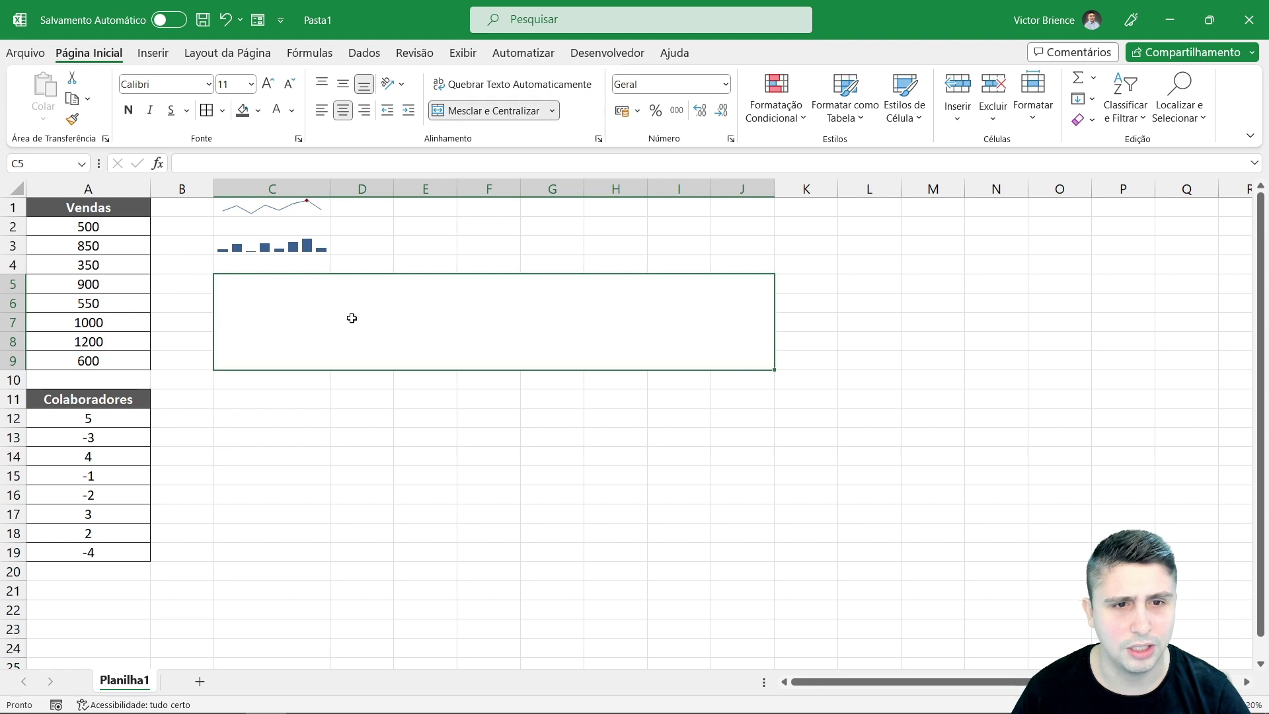
pyautogui.moveTo(105, 228); pyautogui.dragTo(93, 361)
pyautogui.click(153, 53)
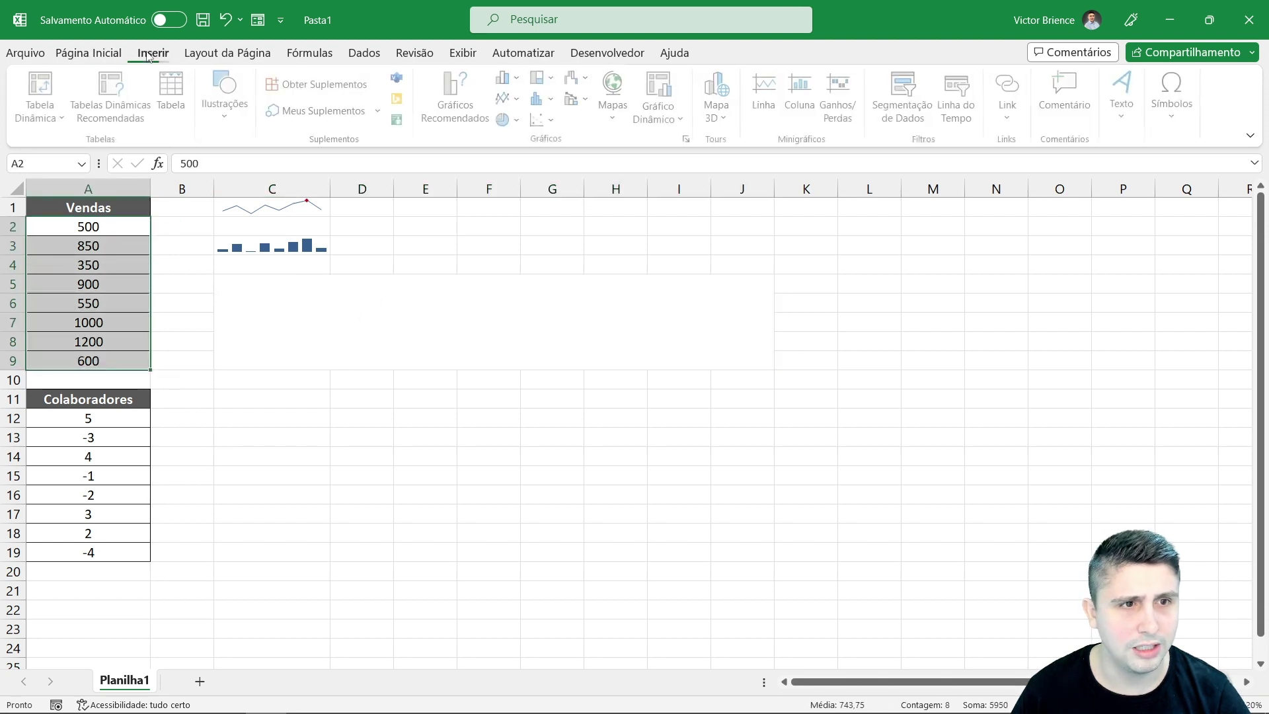
pyautogui.click(772, 119)
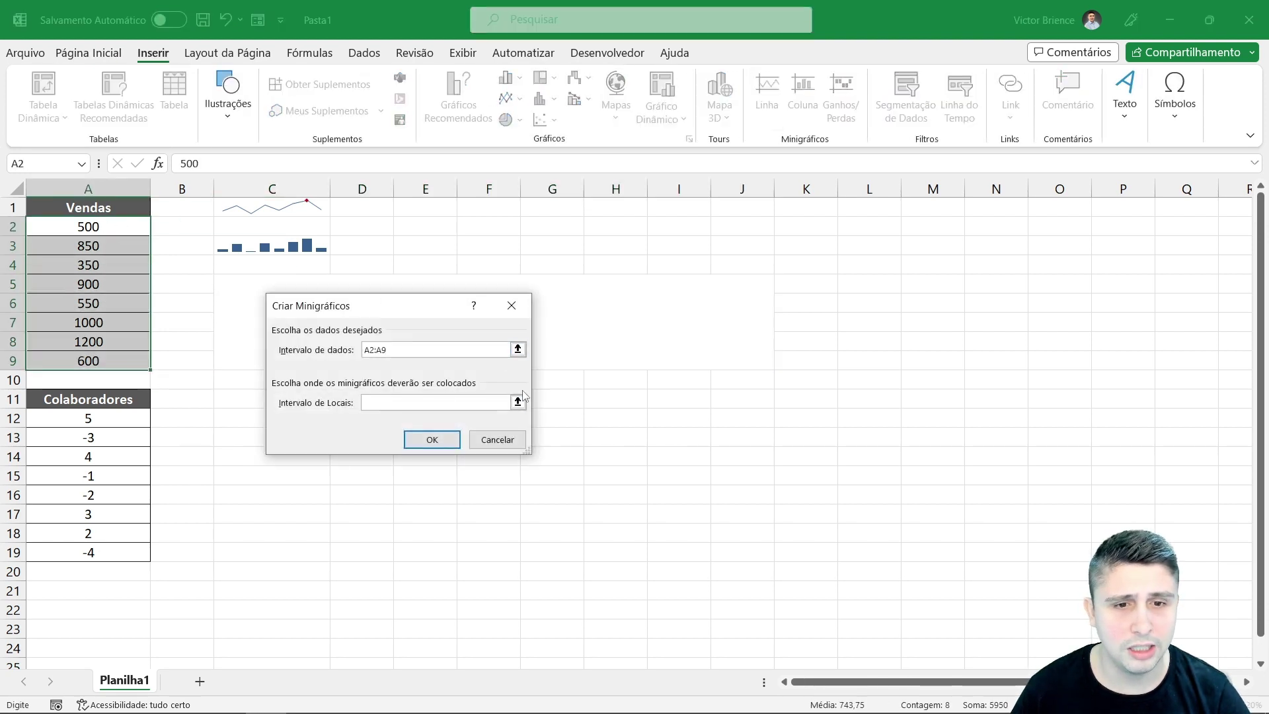
pyautogui.click(518, 402)
pyautogui.click(594, 311)
pyautogui.press('Return')
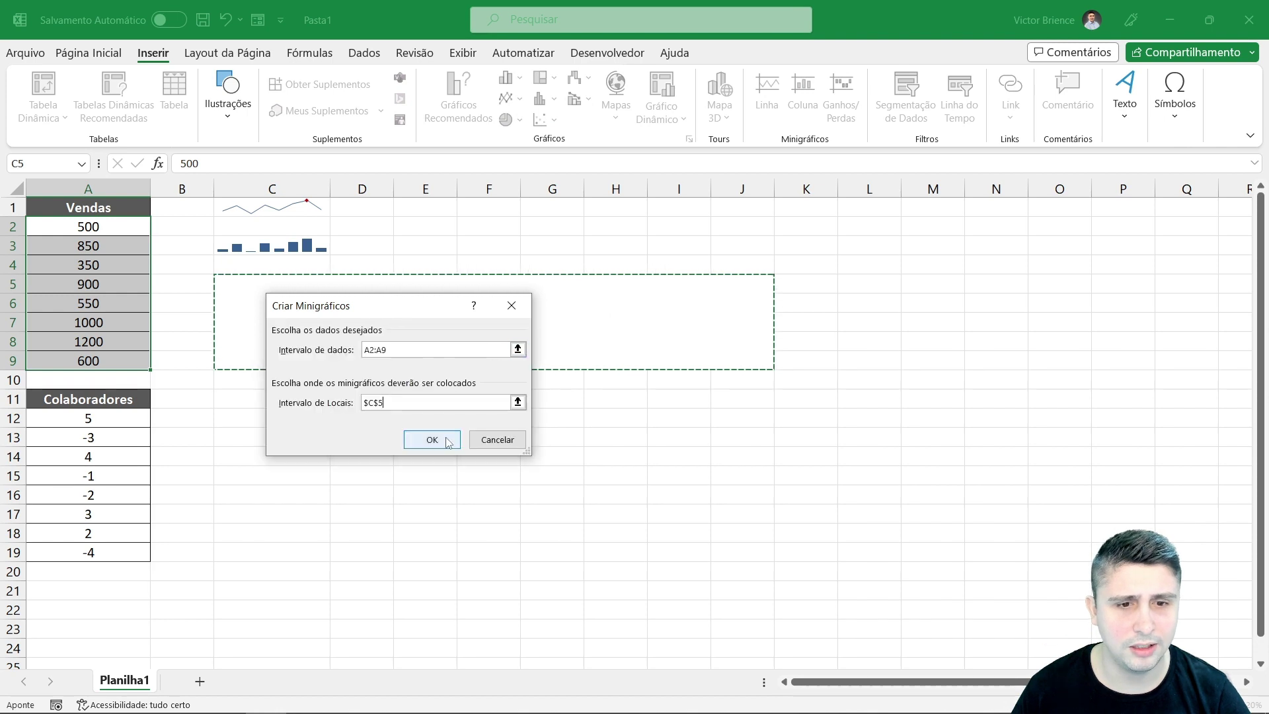
pyautogui.click(447, 440)
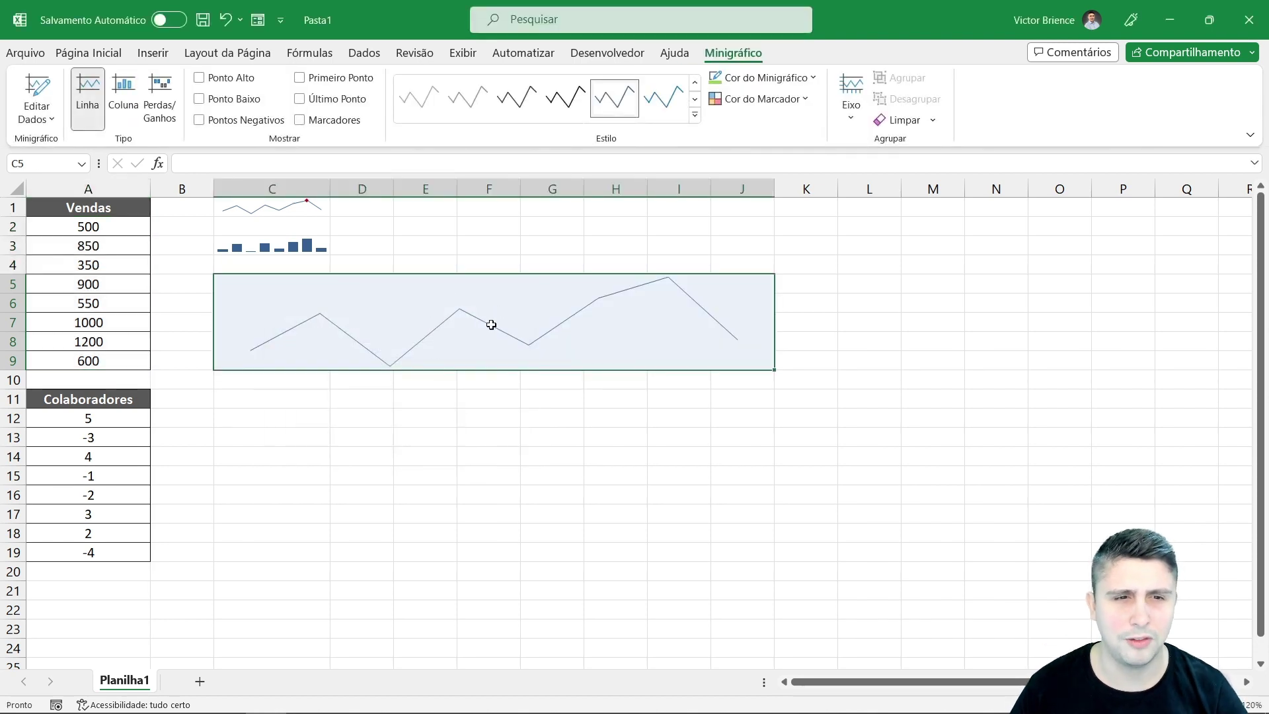
# Step: Mark the sparkline's high, low and first points and try another style
pyautogui.click(199, 78)
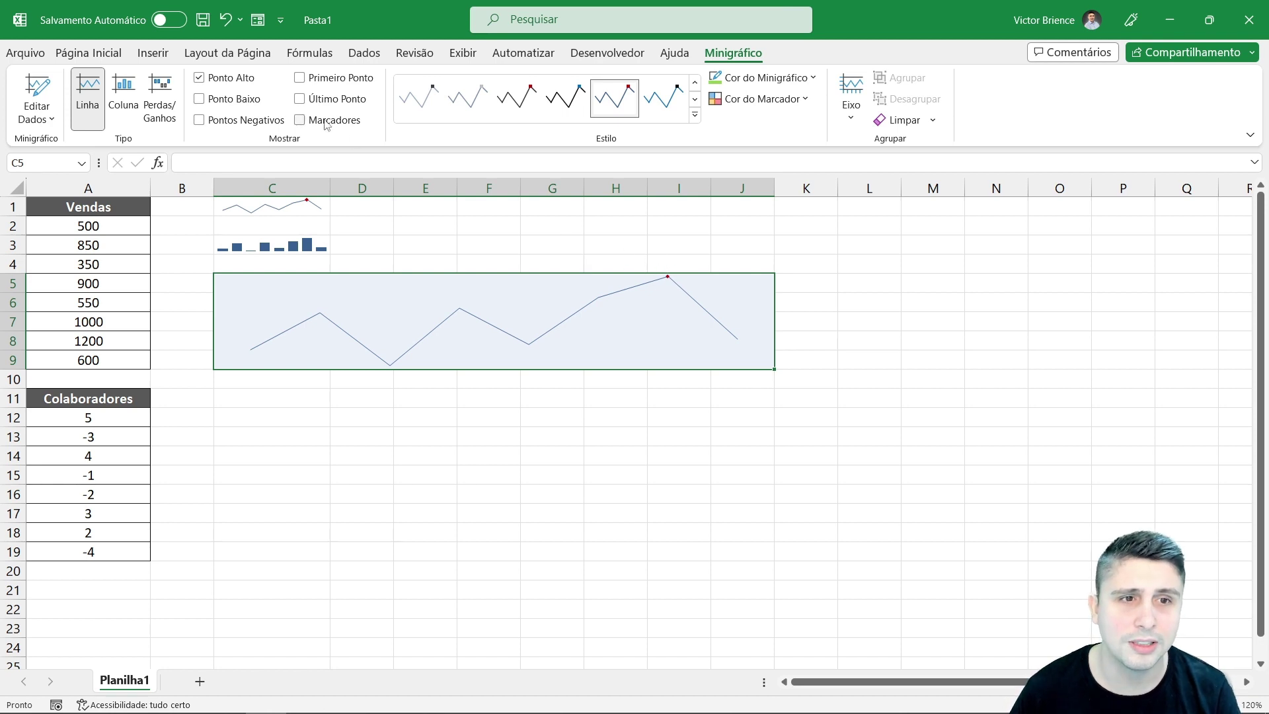
pyautogui.click(203, 100)
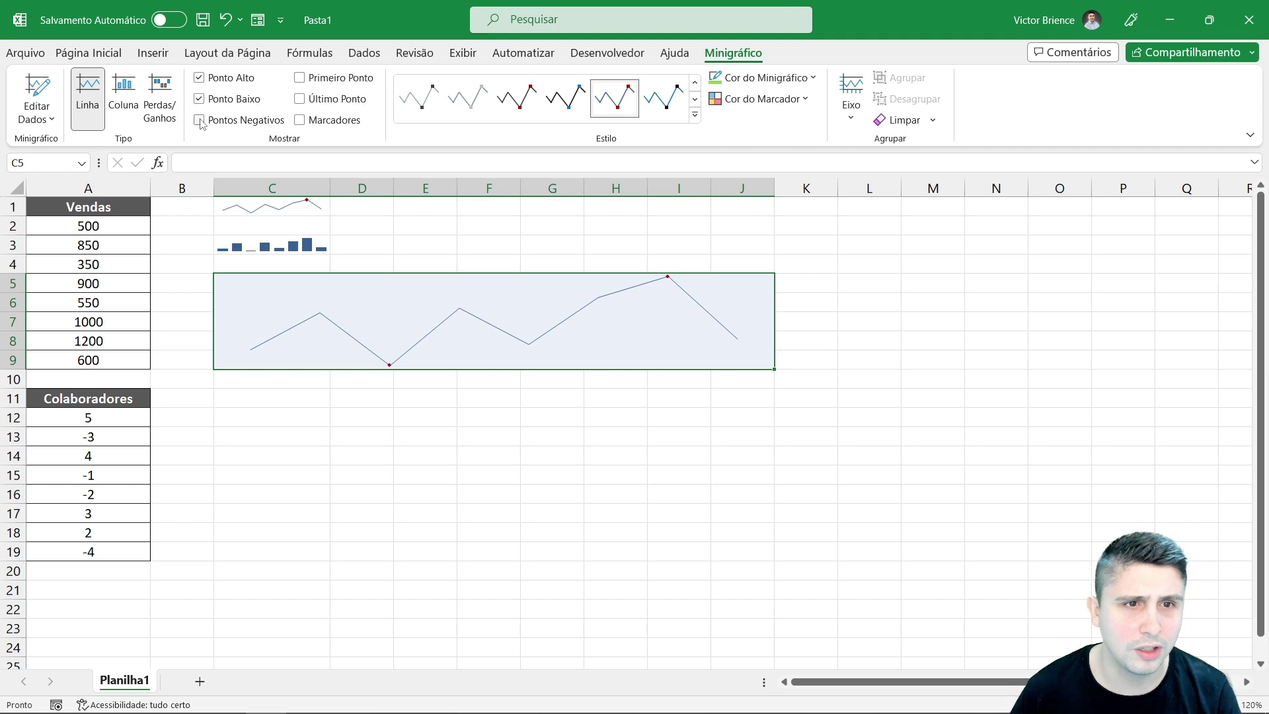
pyautogui.click(299, 78)
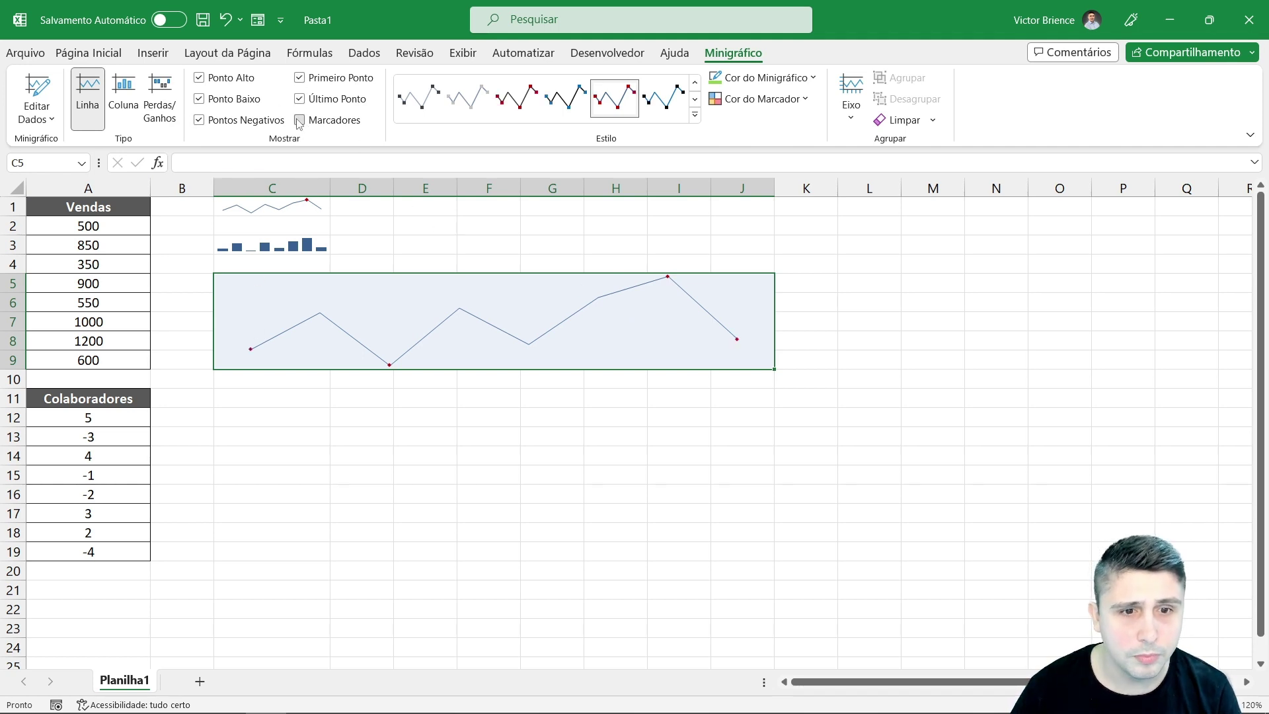
pyautogui.click(551, 99)
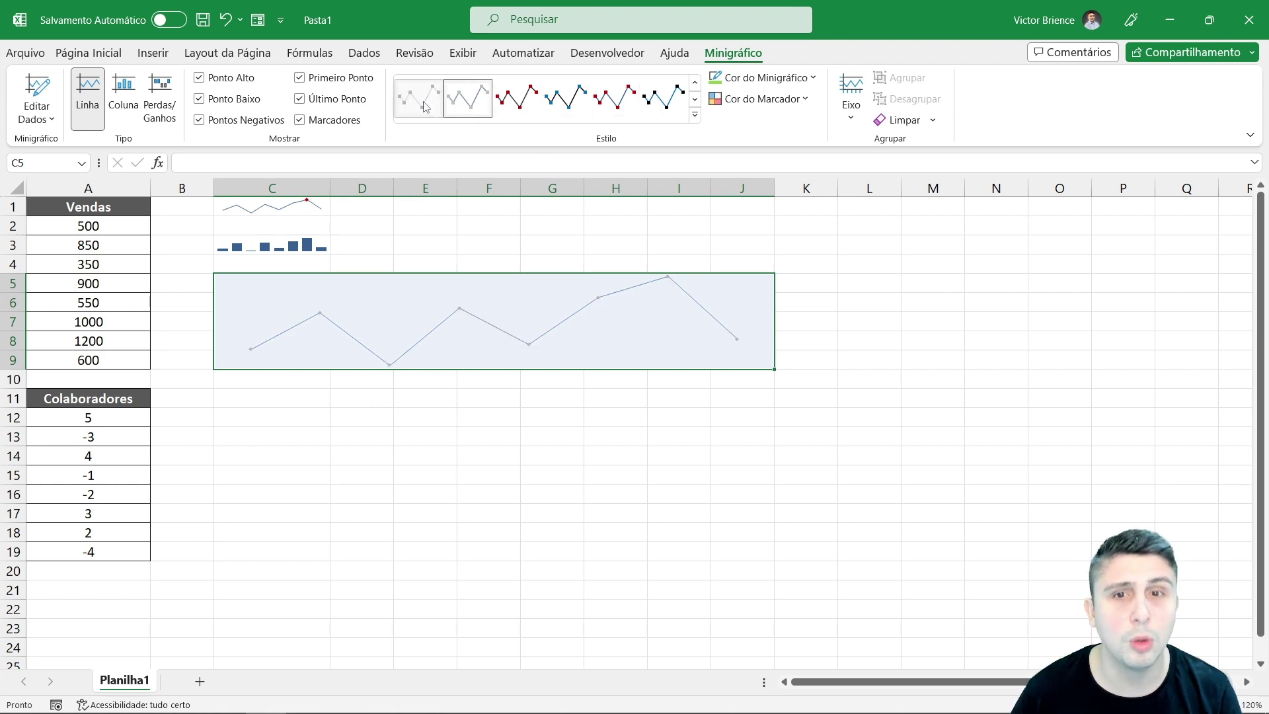
# Step: Apply the grey style, make the sparkline line dark red and regular markers yellow
pyautogui.click(419, 98)
pyautogui.click(763, 77)
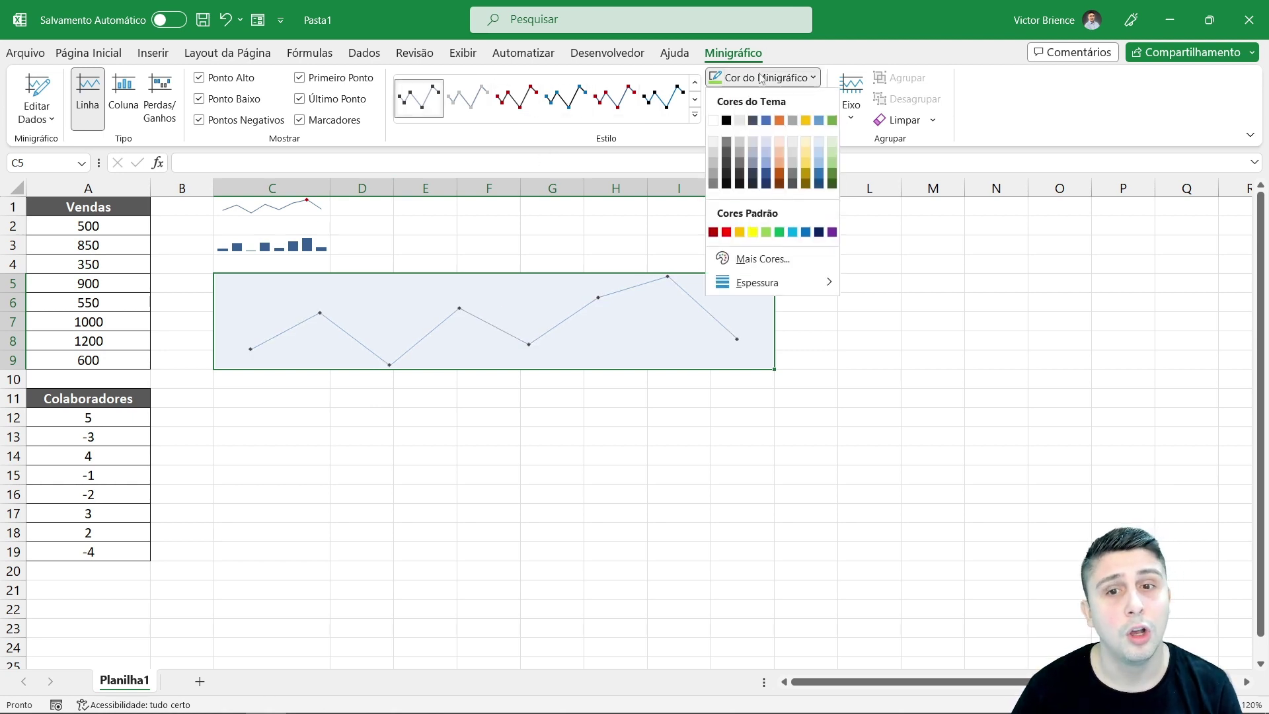
pyautogui.click(753, 232)
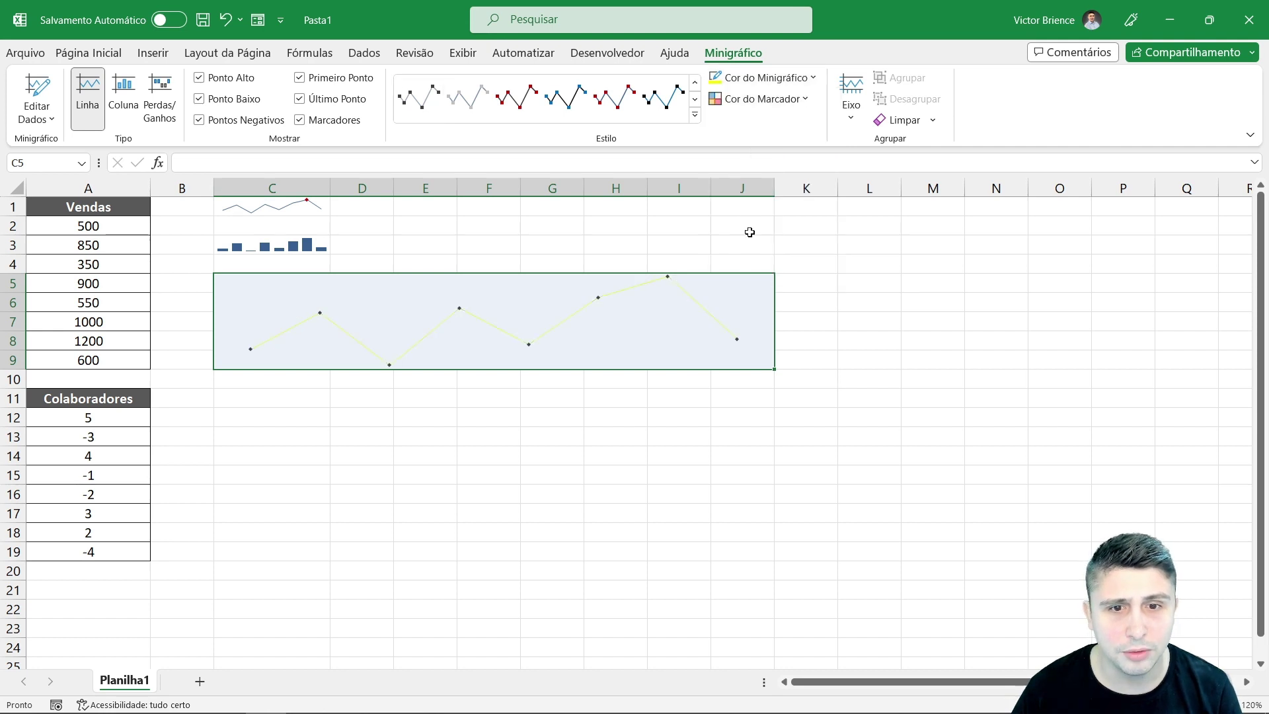
pyautogui.click(764, 80)
pyautogui.click(832, 120)
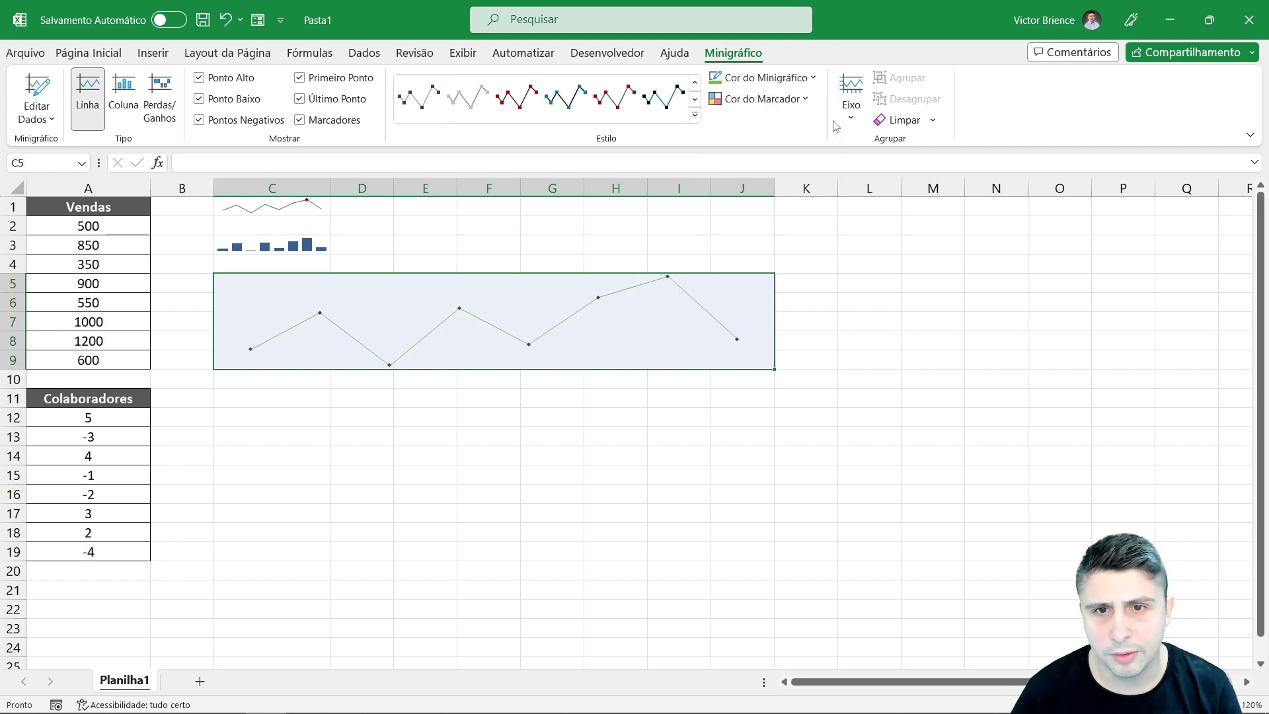
pyautogui.click(765, 77)
pyautogui.click(714, 232)
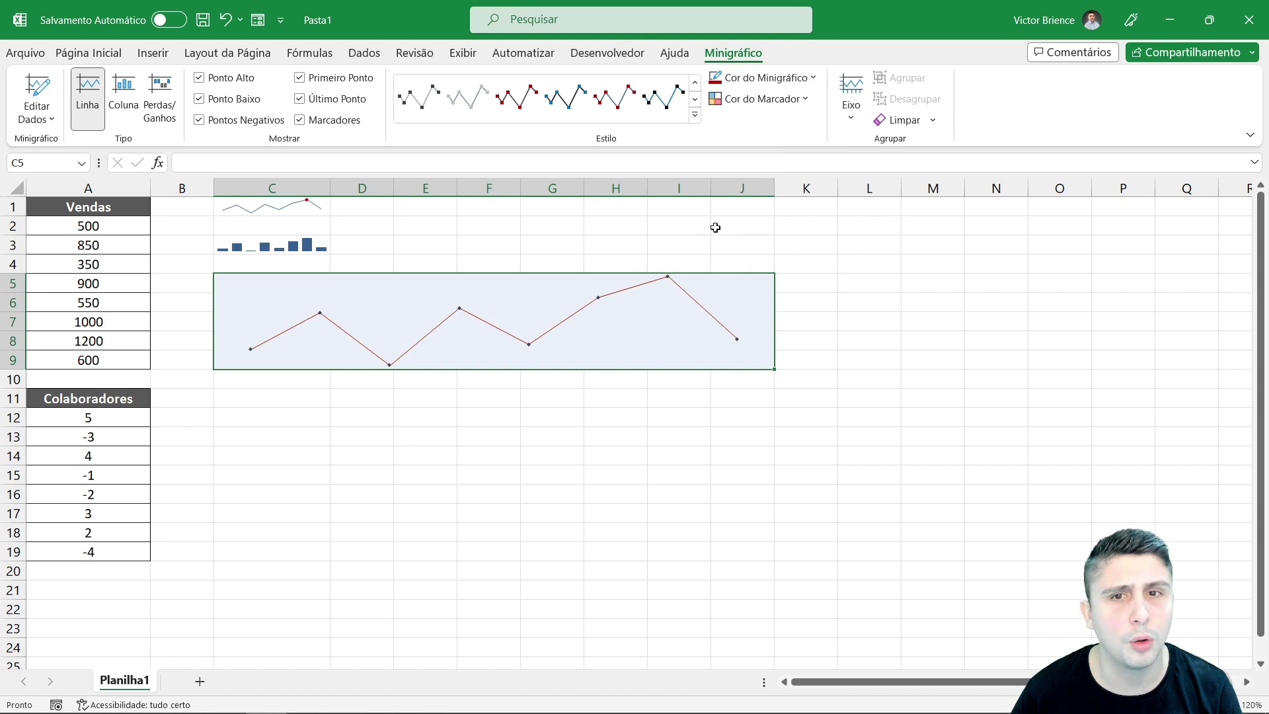
pyautogui.click(760, 98)
pyautogui.moveTo(762, 145)
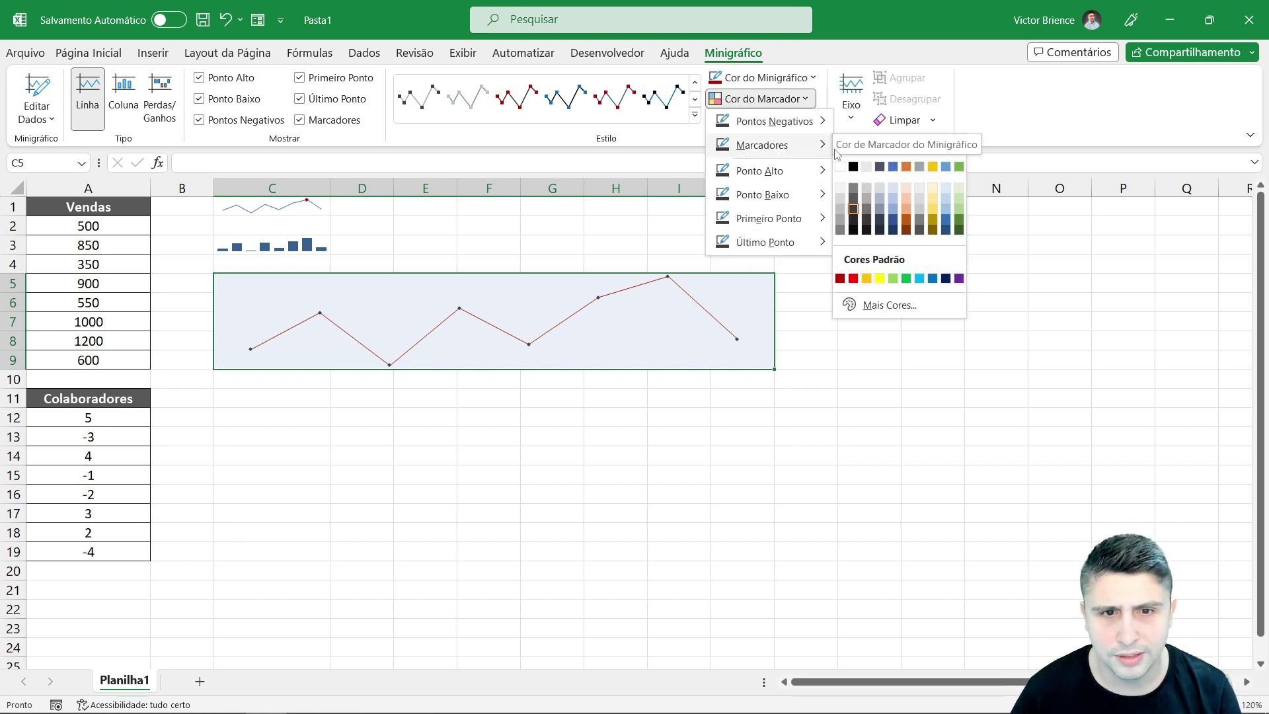
pyautogui.click(879, 278)
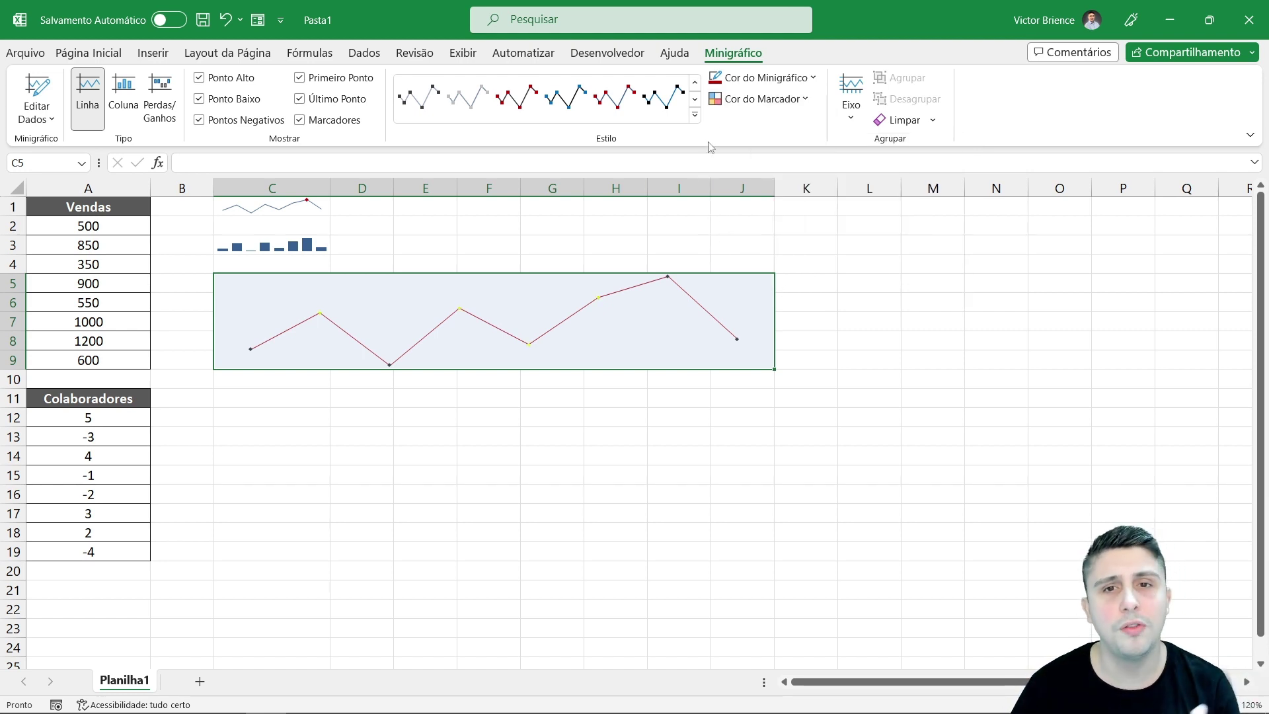
pyautogui.click(854, 284)
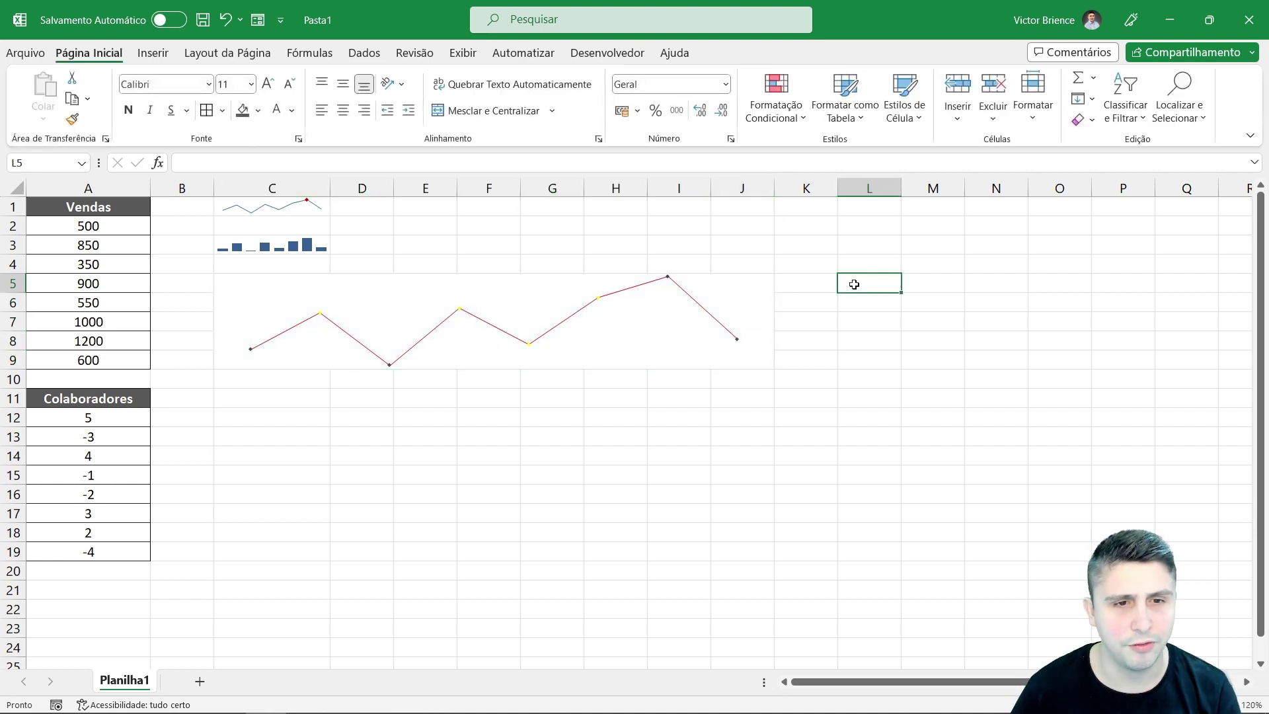
# Step: Deselect the large sparkline and select the Colaboradores values A12:A19
pyautogui.click(511, 297)
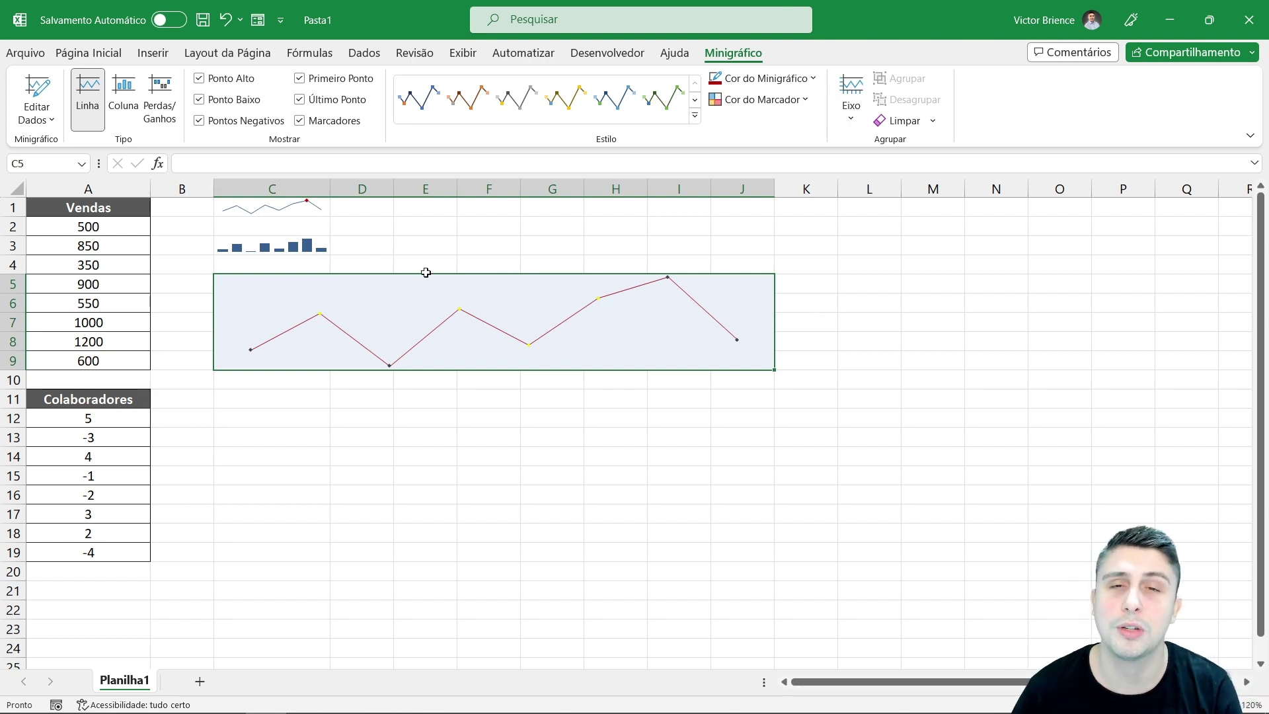
pyautogui.click(423, 400)
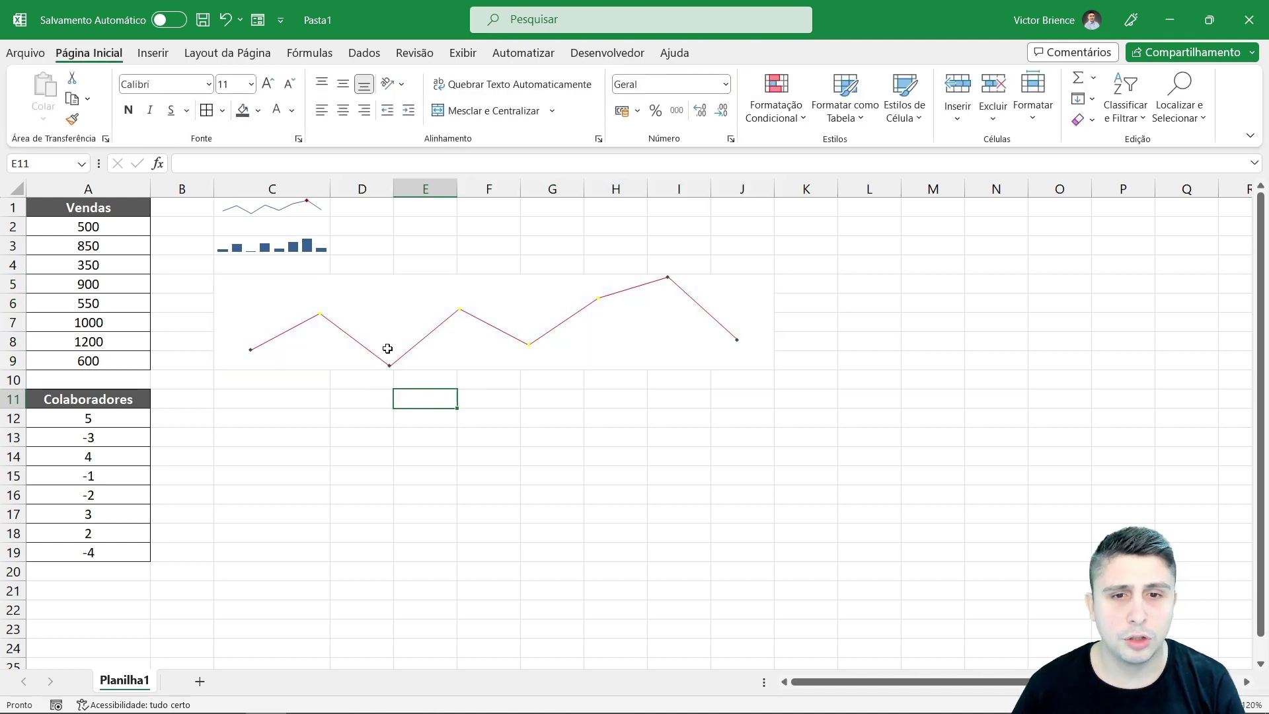
pyautogui.moveTo(65, 419); pyautogui.dragTo(91, 552)
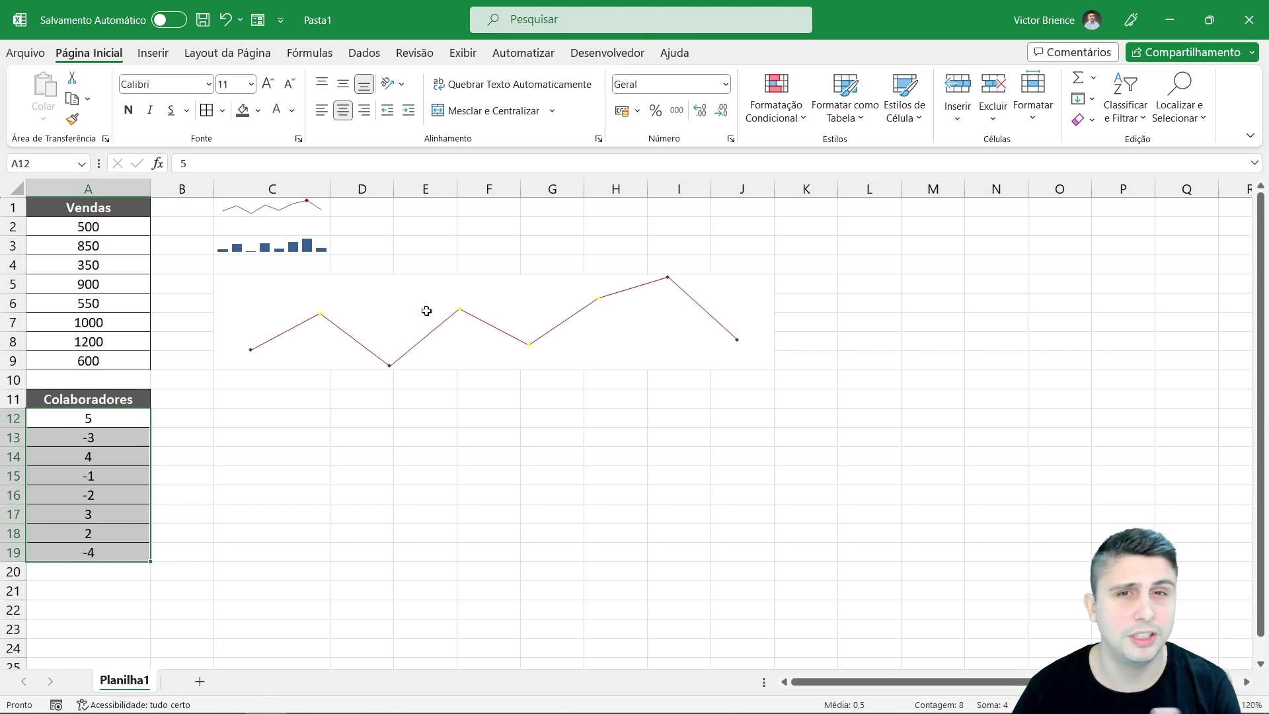
# Step: Insert a Ganhos/Perdas sparkline of the Colaboradores values into cell C12
pyautogui.click(153, 53)
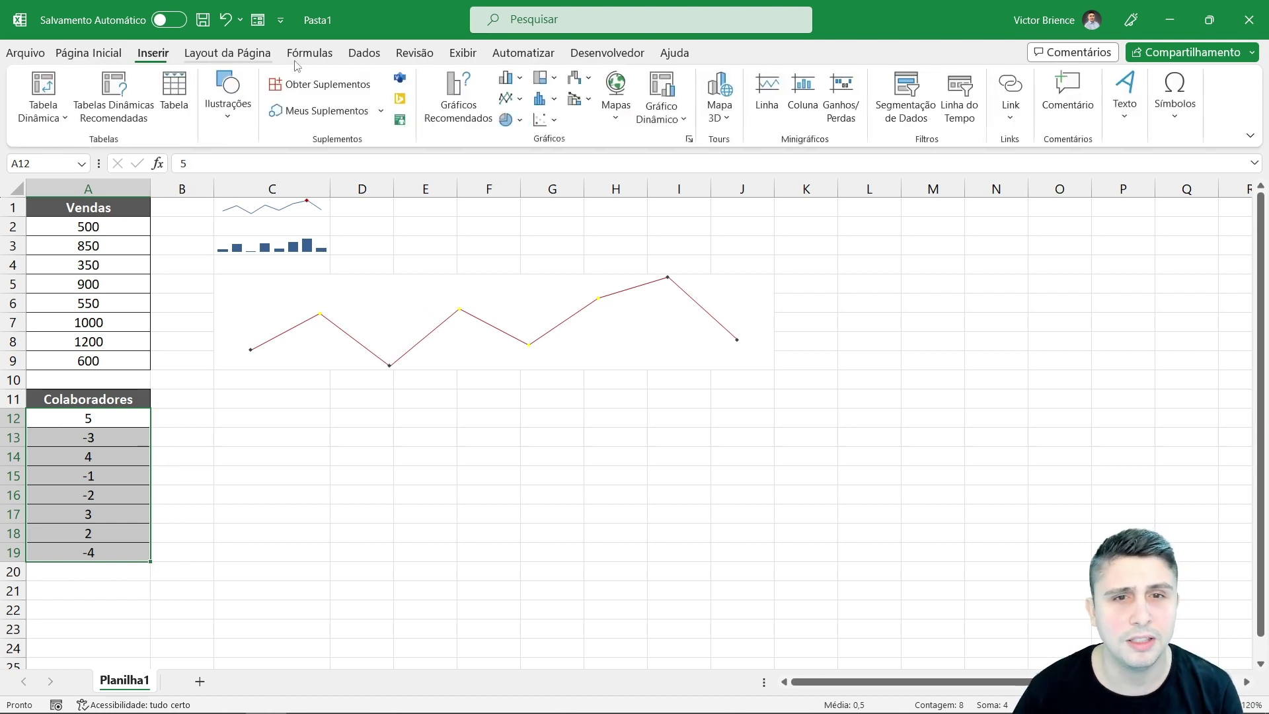
pyautogui.click(841, 112)
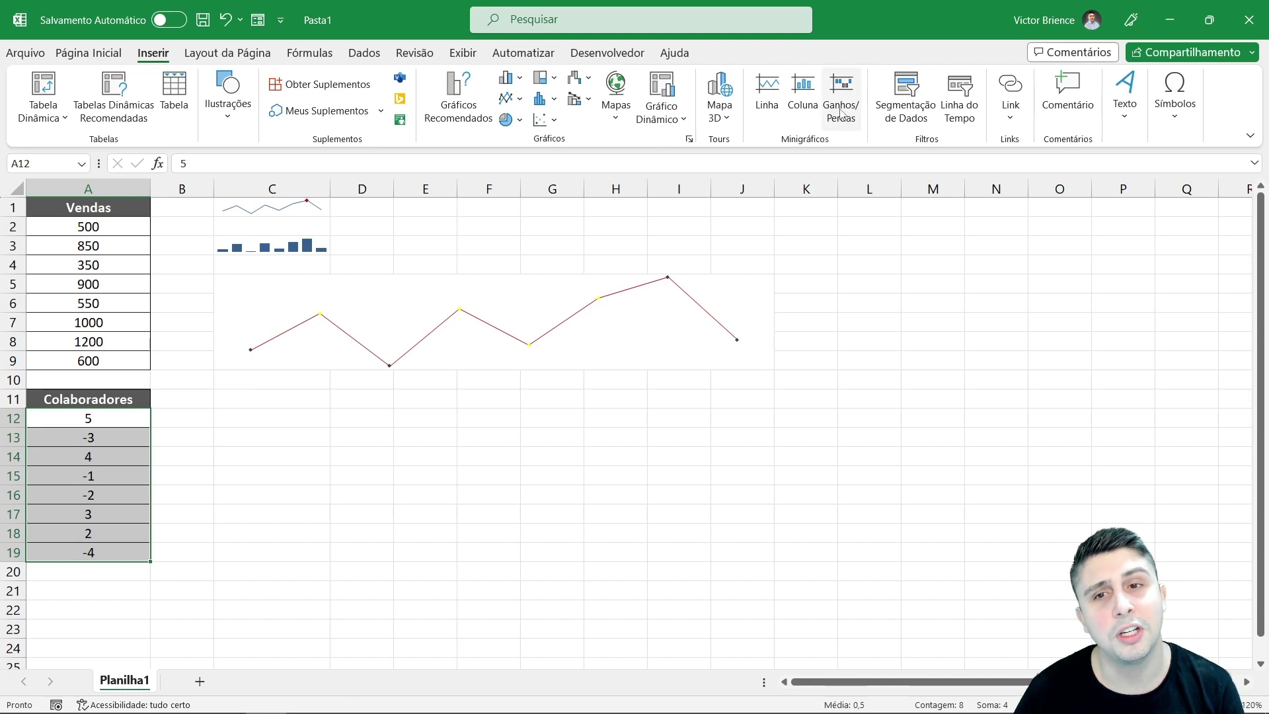
pyautogui.click(517, 402)
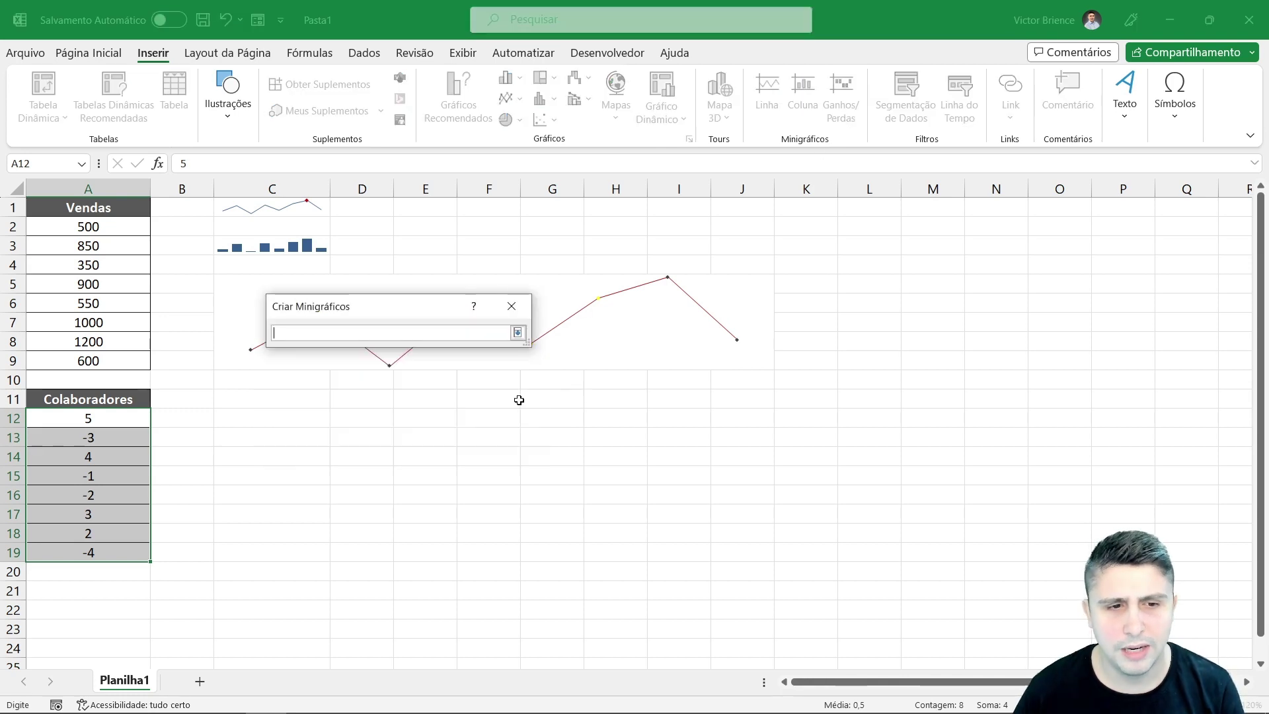
pyautogui.click(235, 419)
pyautogui.press('Return')
pyautogui.click(431, 439)
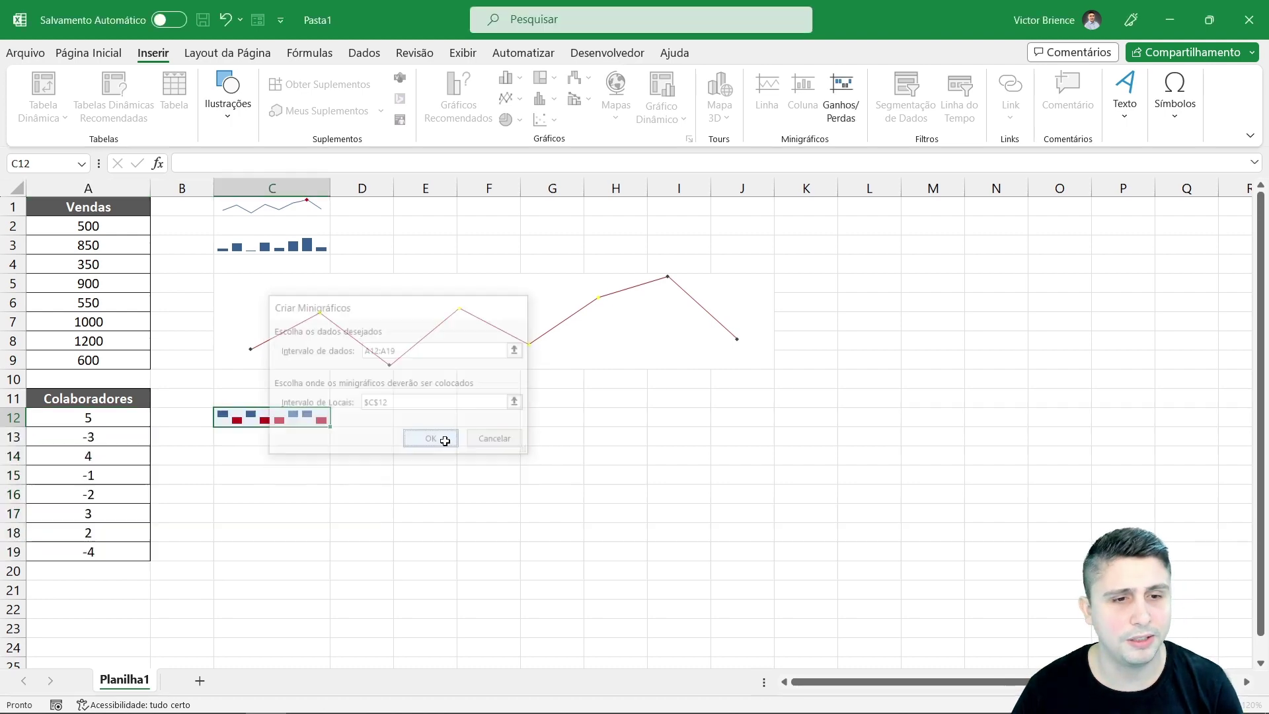
pyautogui.click(441, 441)
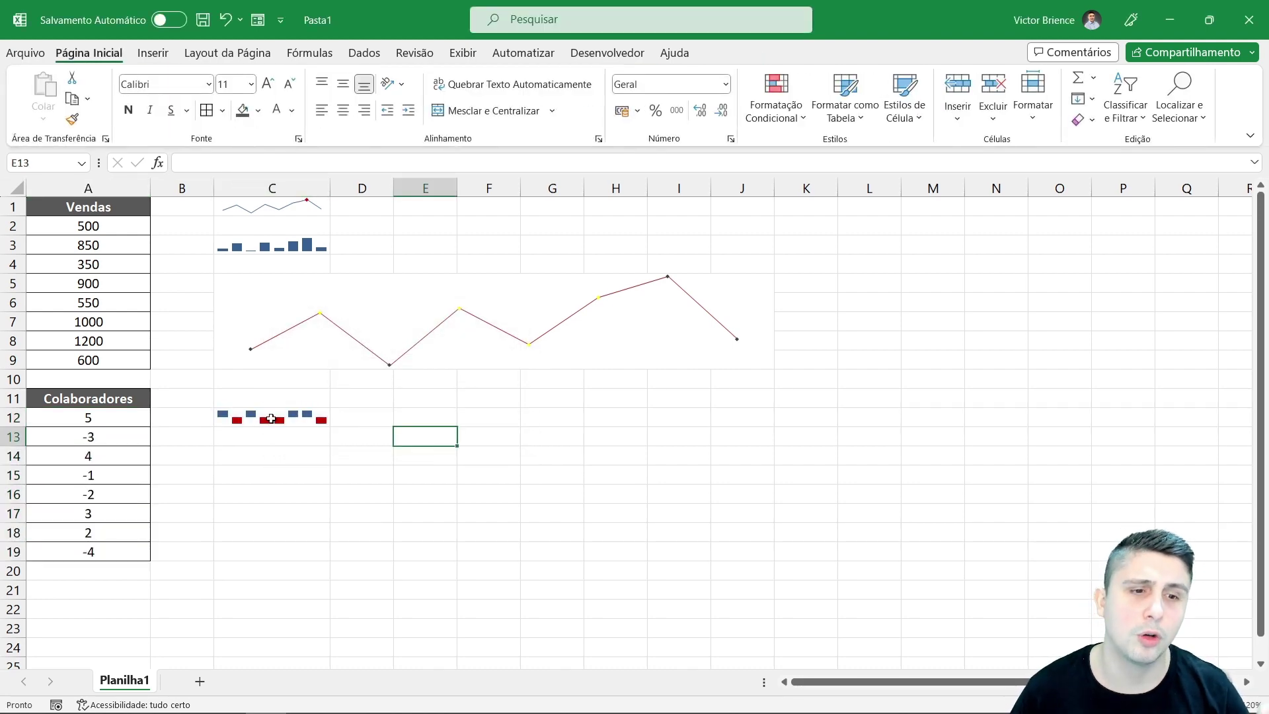
# Step: Colour the C12 win/loss sparkline's positive bars light green
pyautogui.click(271, 418)
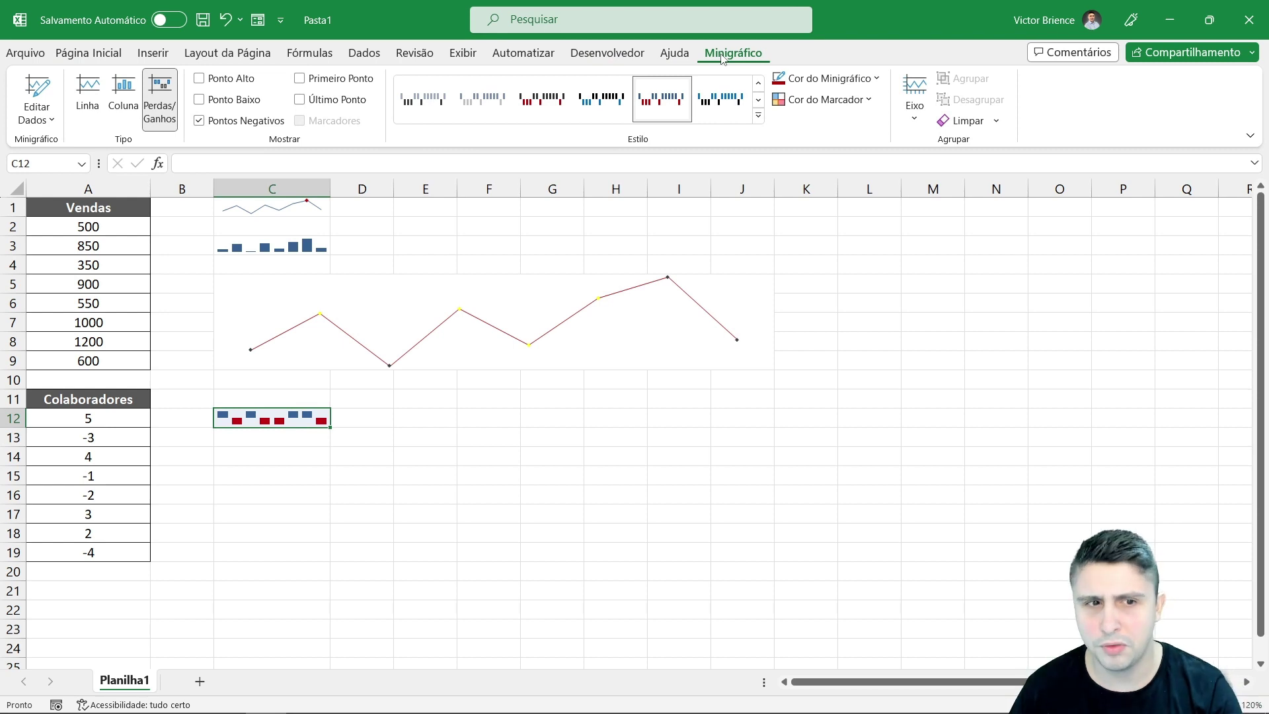
pyautogui.click(826, 78)
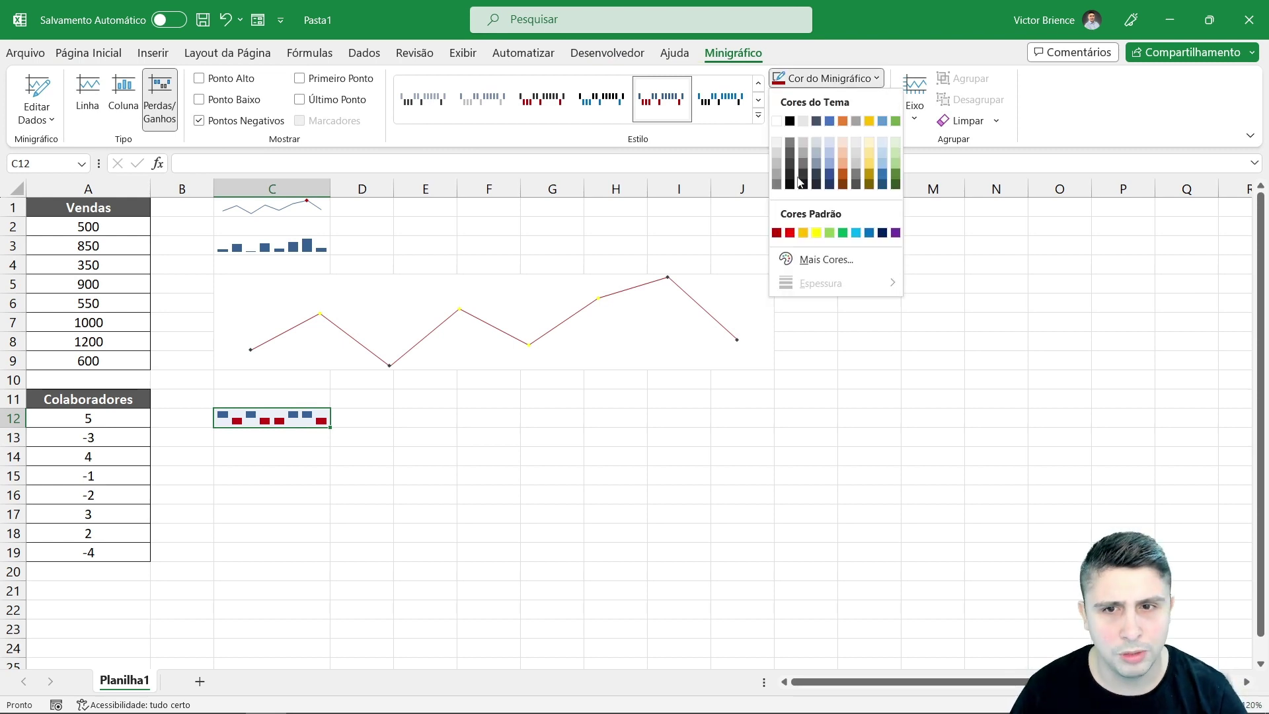
pyautogui.click(829, 233)
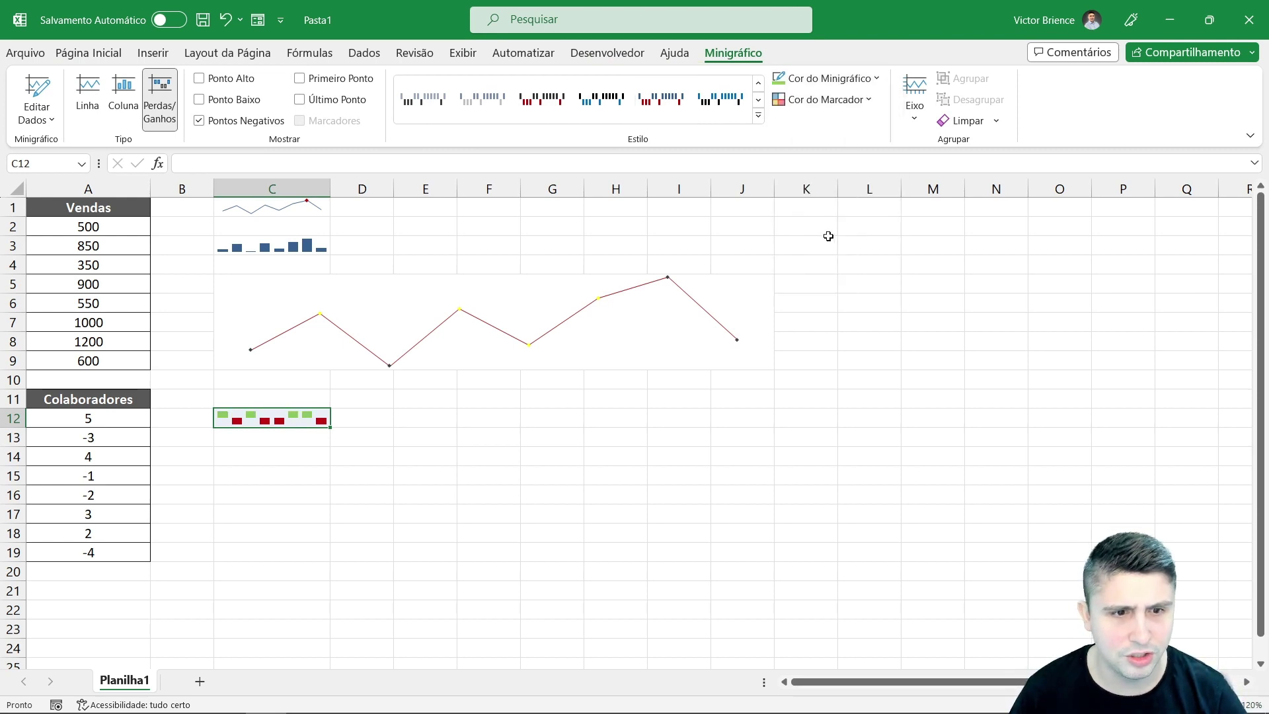
pyautogui.click(456, 439)
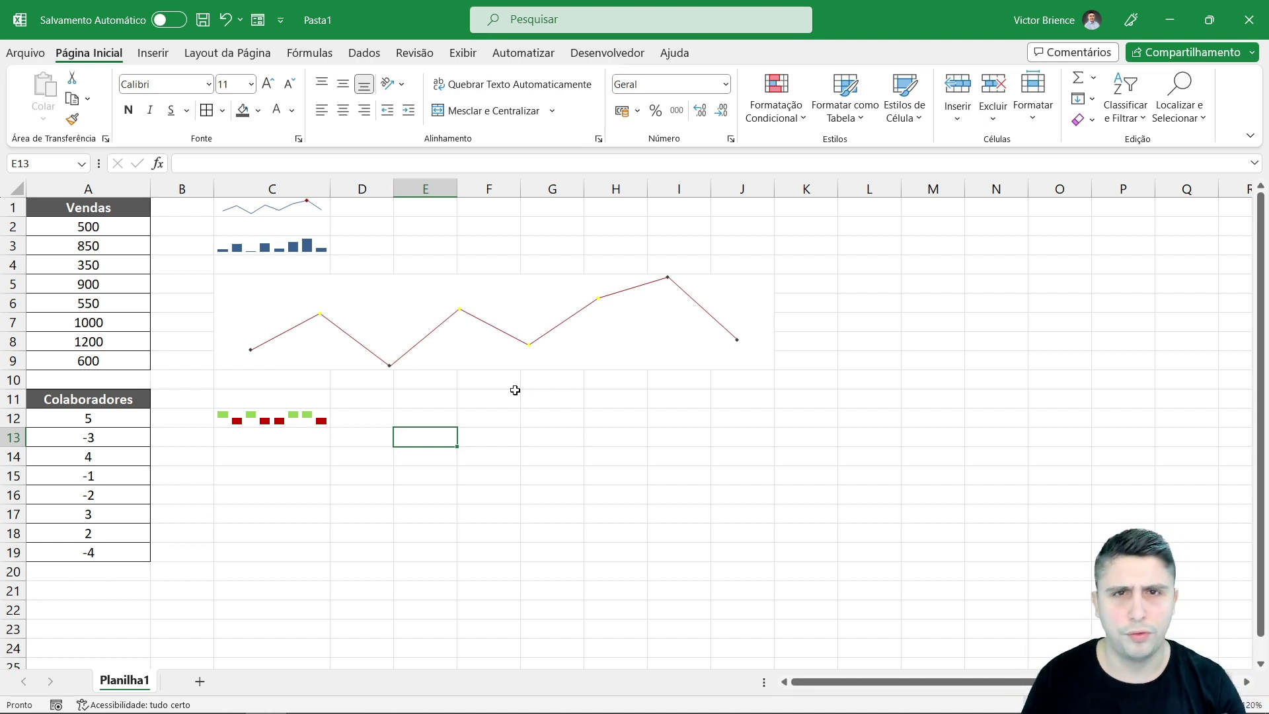
# Step: Delete cells C5:J9 shifting left, then select the Colaboradores table
pyautogui.click(231, 211)
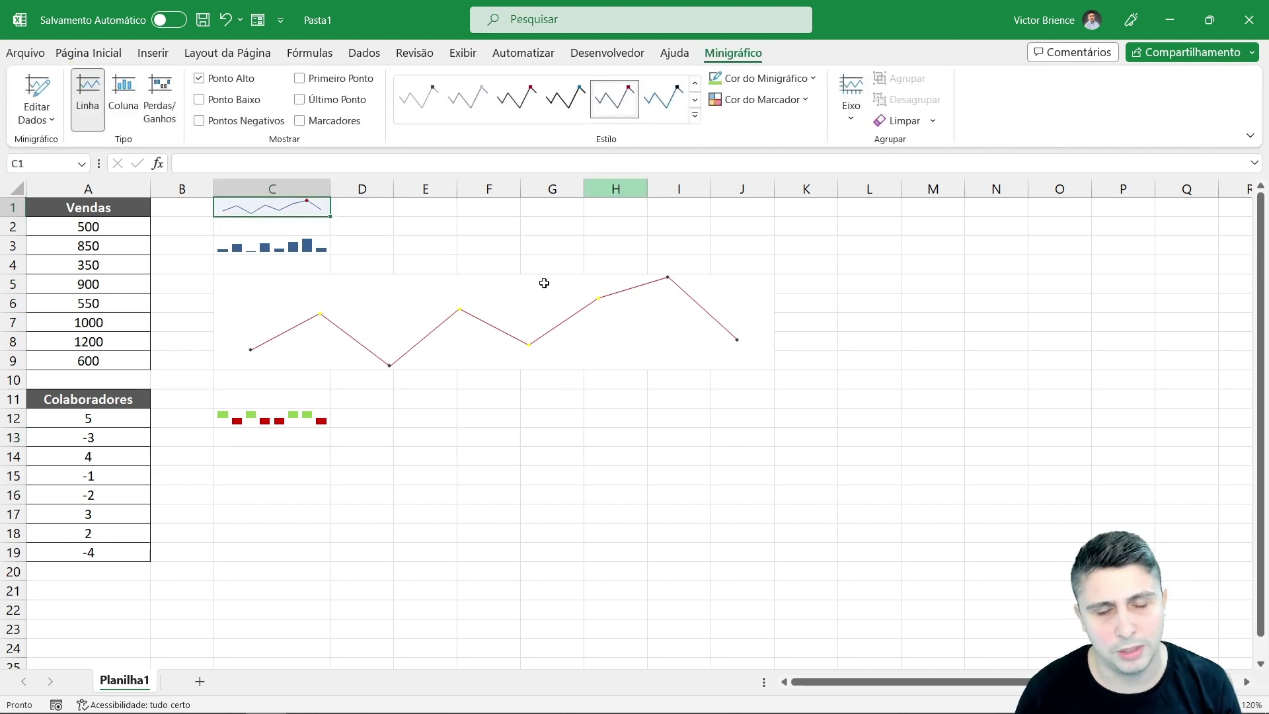
pyautogui.click(475, 403)
pyautogui.click(430, 303)
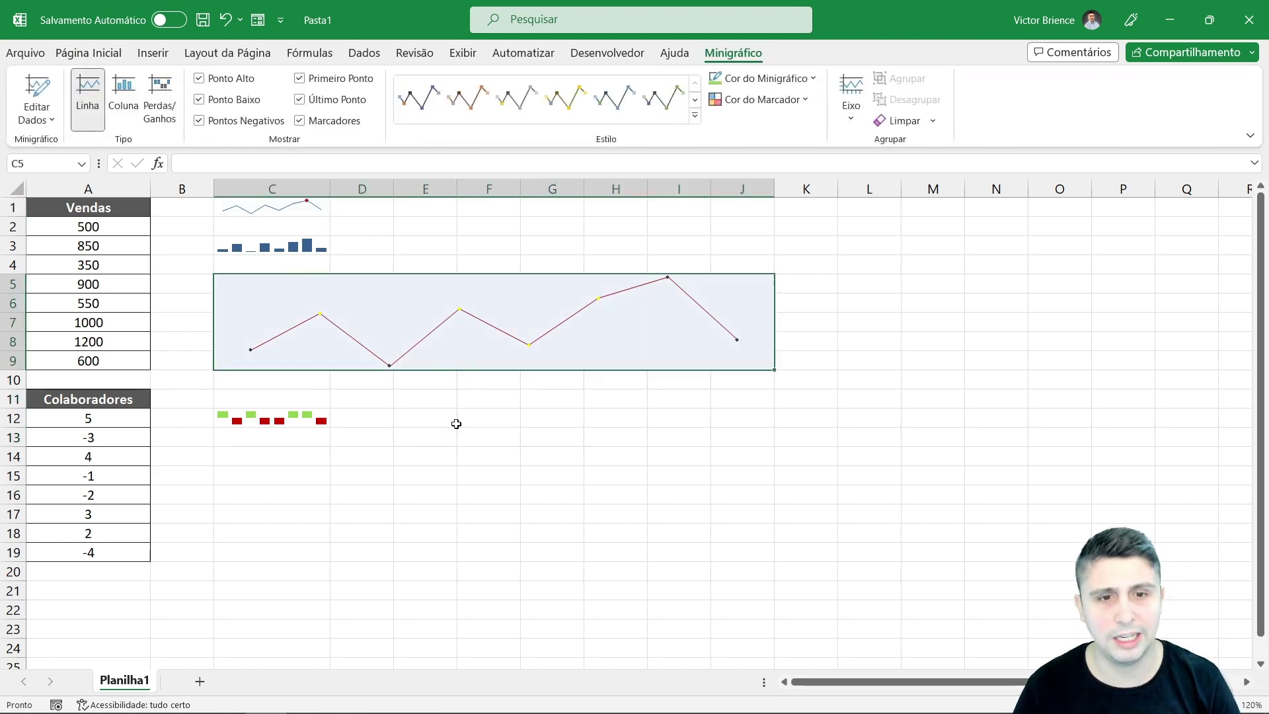
pyautogui.click(425, 332)
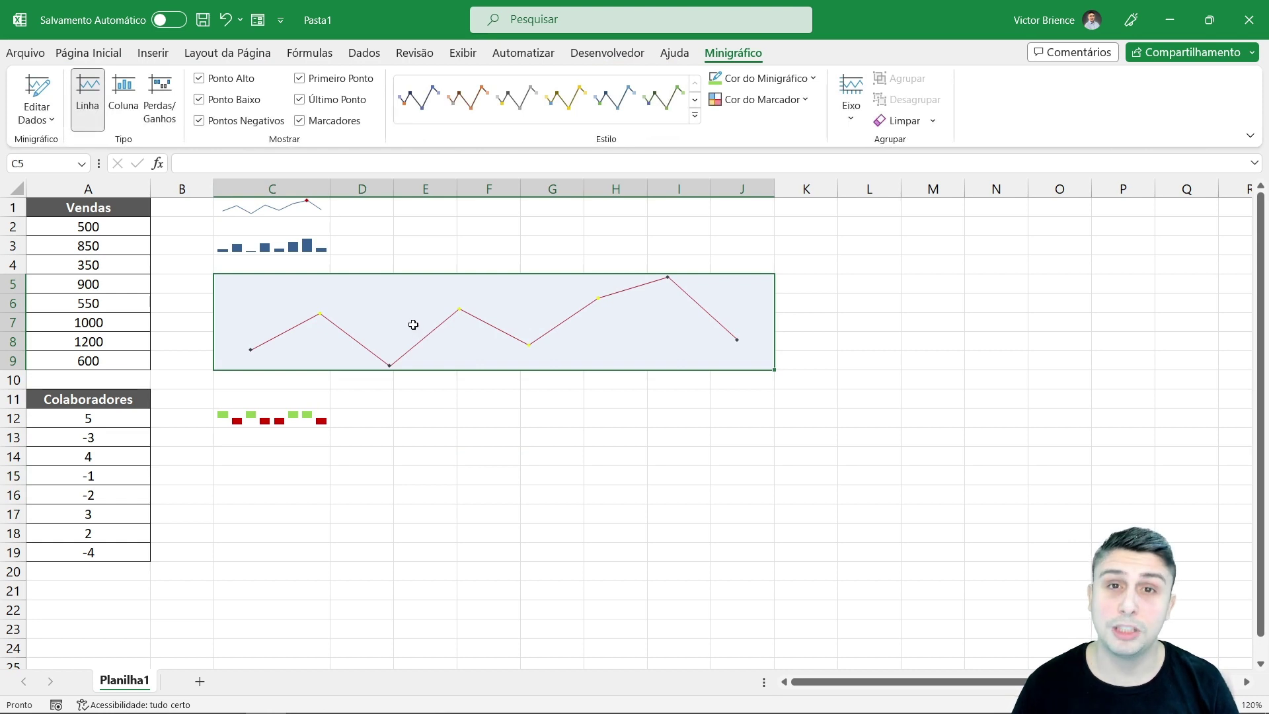
pyautogui.rightClick(413, 309)
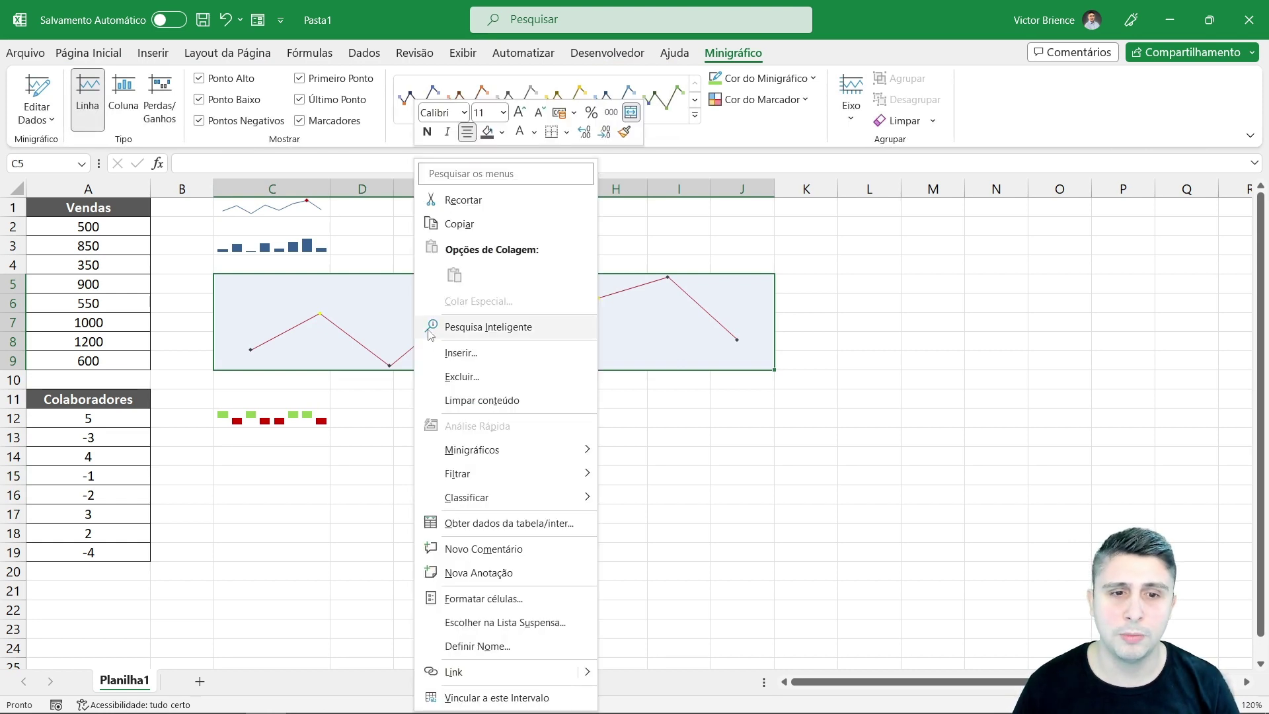
pyautogui.click(456, 381)
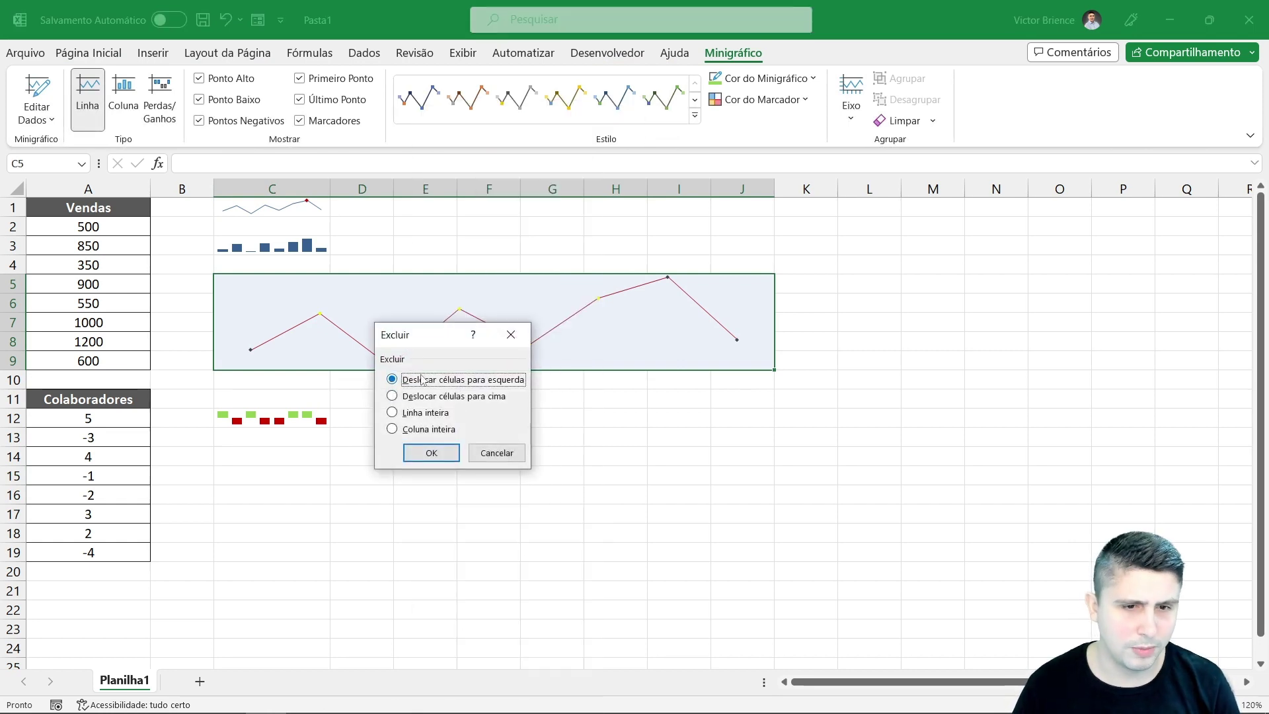
pyautogui.click(433, 453)
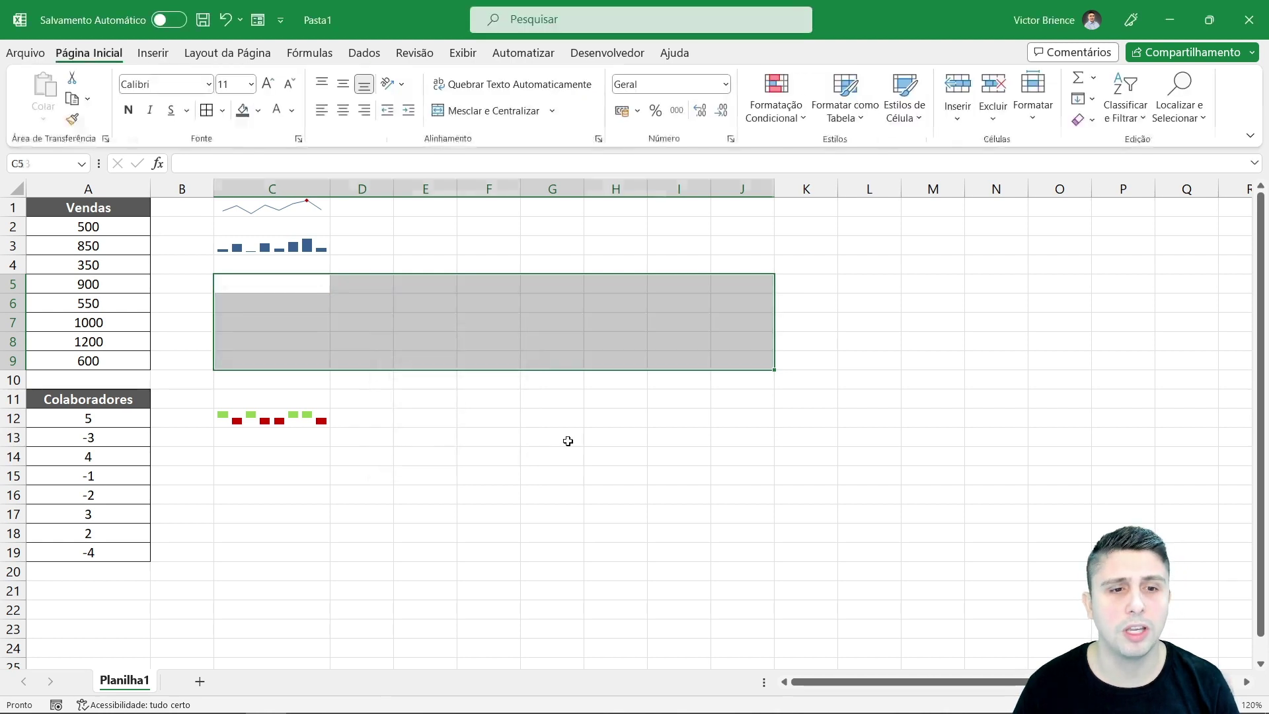
pyautogui.click(567, 439)
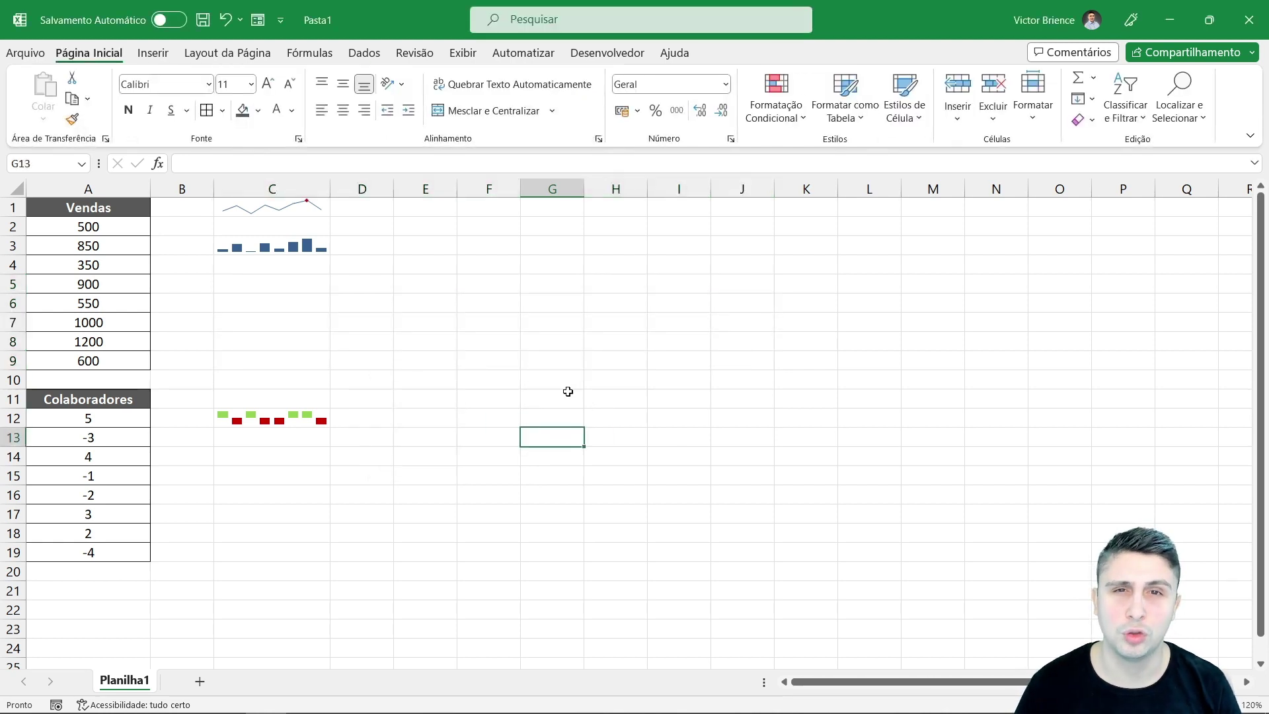
pyautogui.click(277, 413)
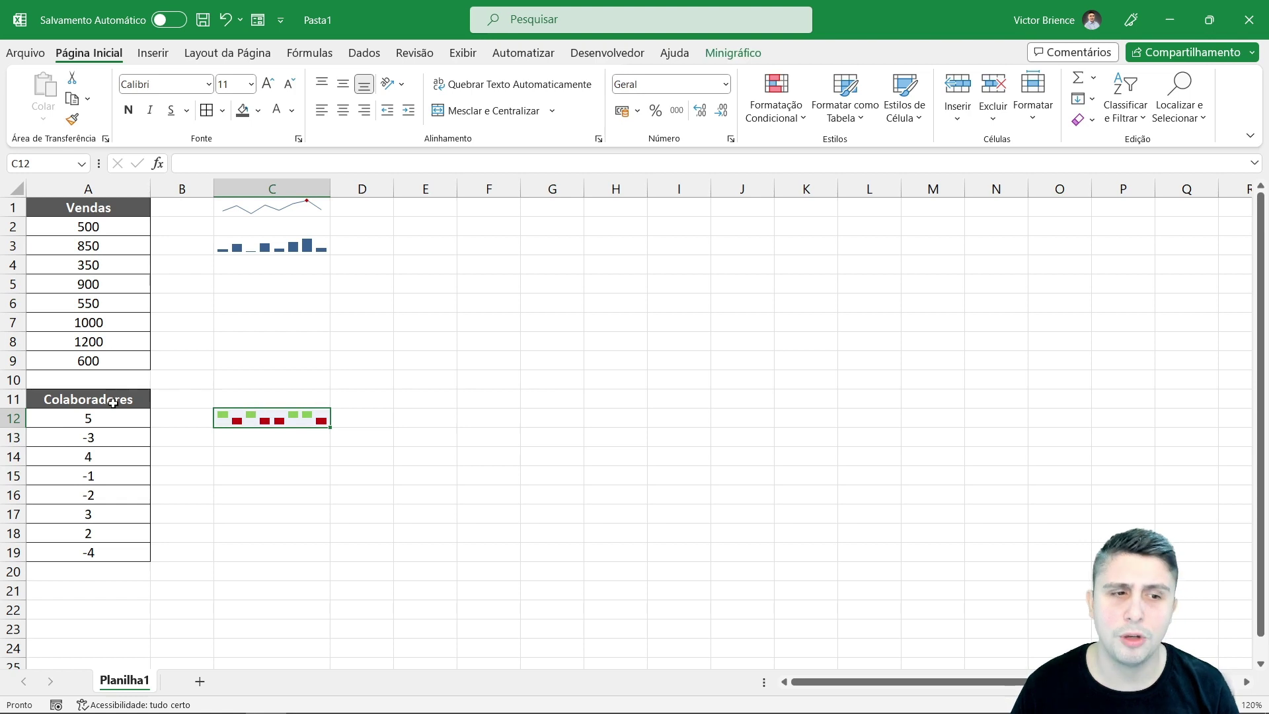
pyautogui.moveTo(113, 402); pyautogui.dragTo(109, 558)
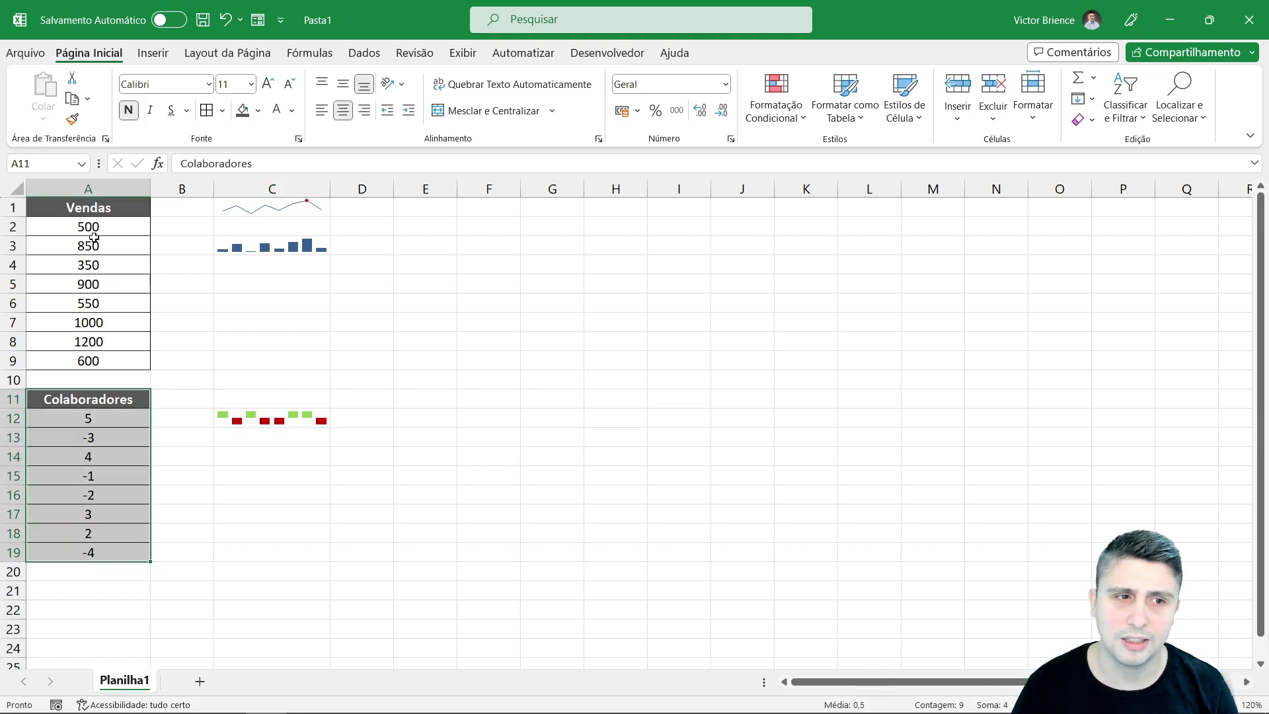
pyautogui.moveTo(91, 231); pyautogui.dragTo(106, 372)
pyautogui.click(307, 319)
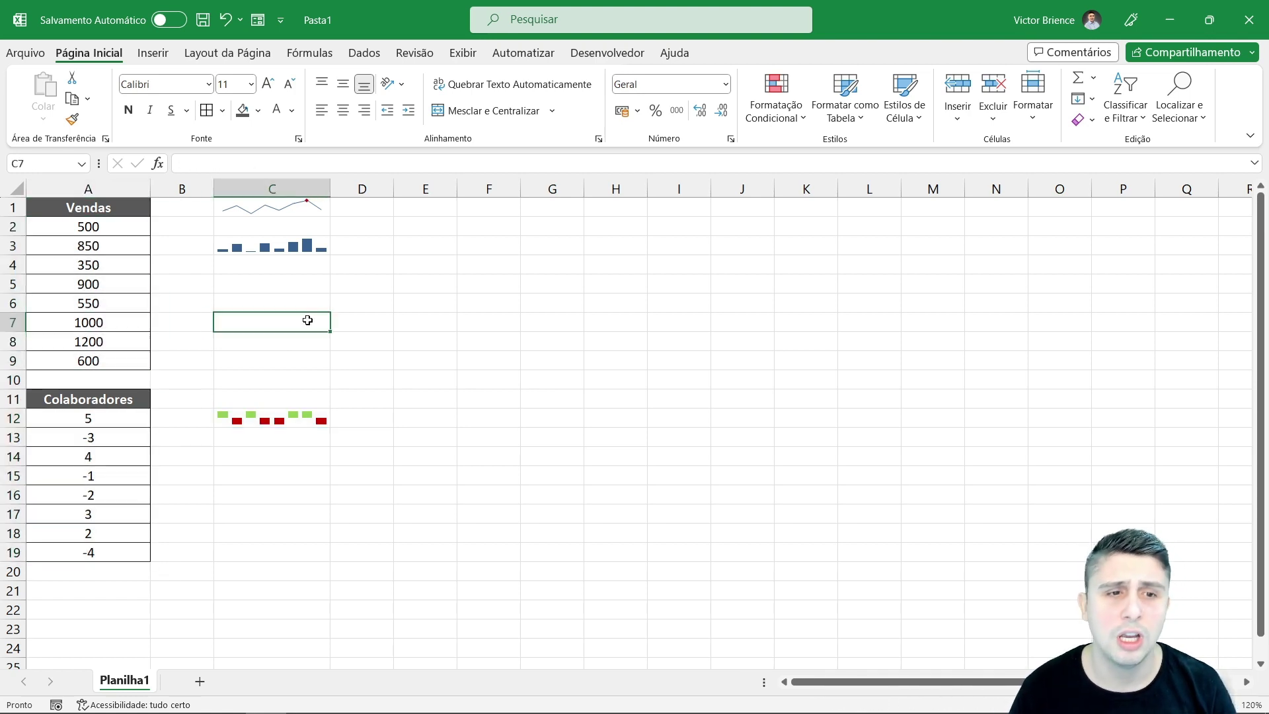
pyautogui.click(244, 213)
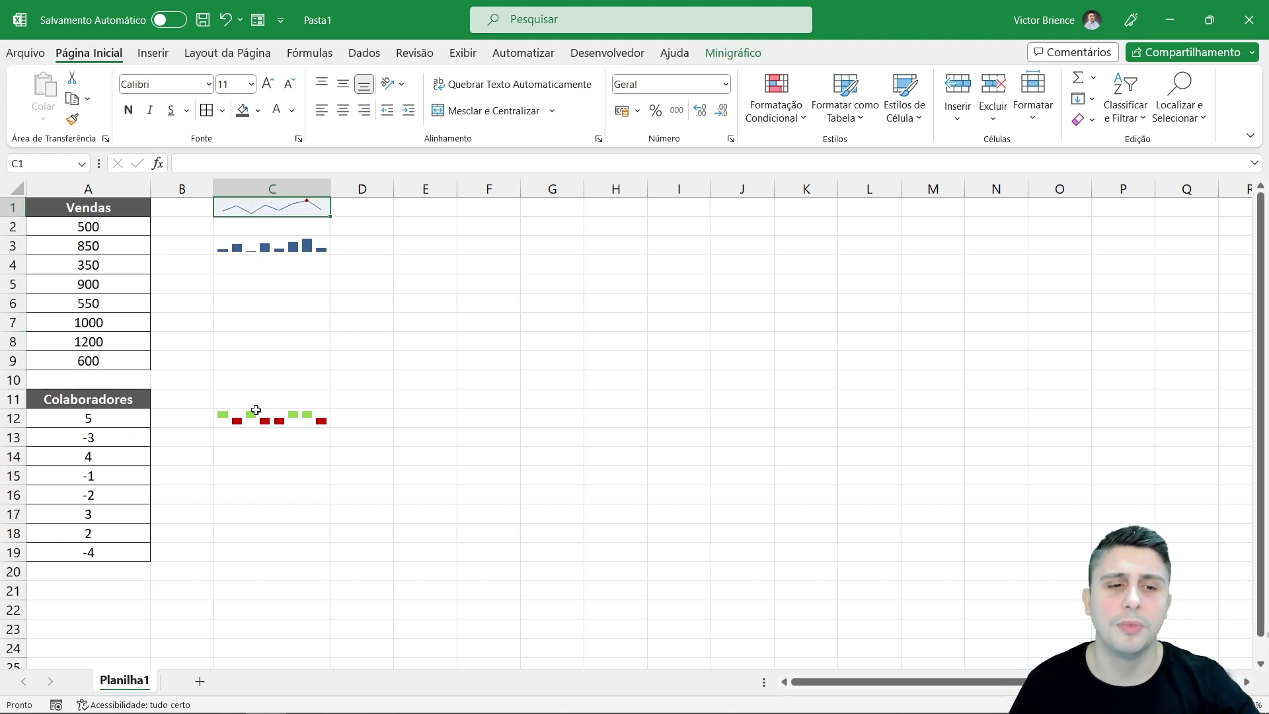
pyautogui.click(415, 347)
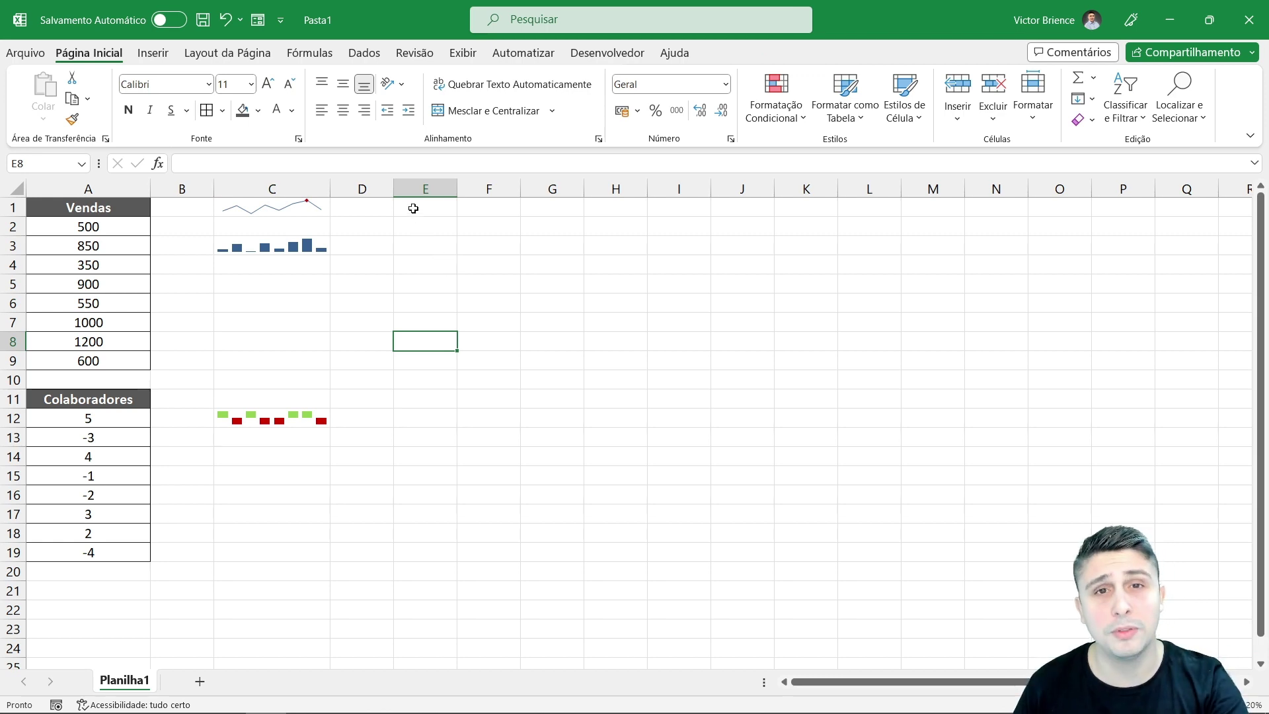
pyautogui.click(154, 53)
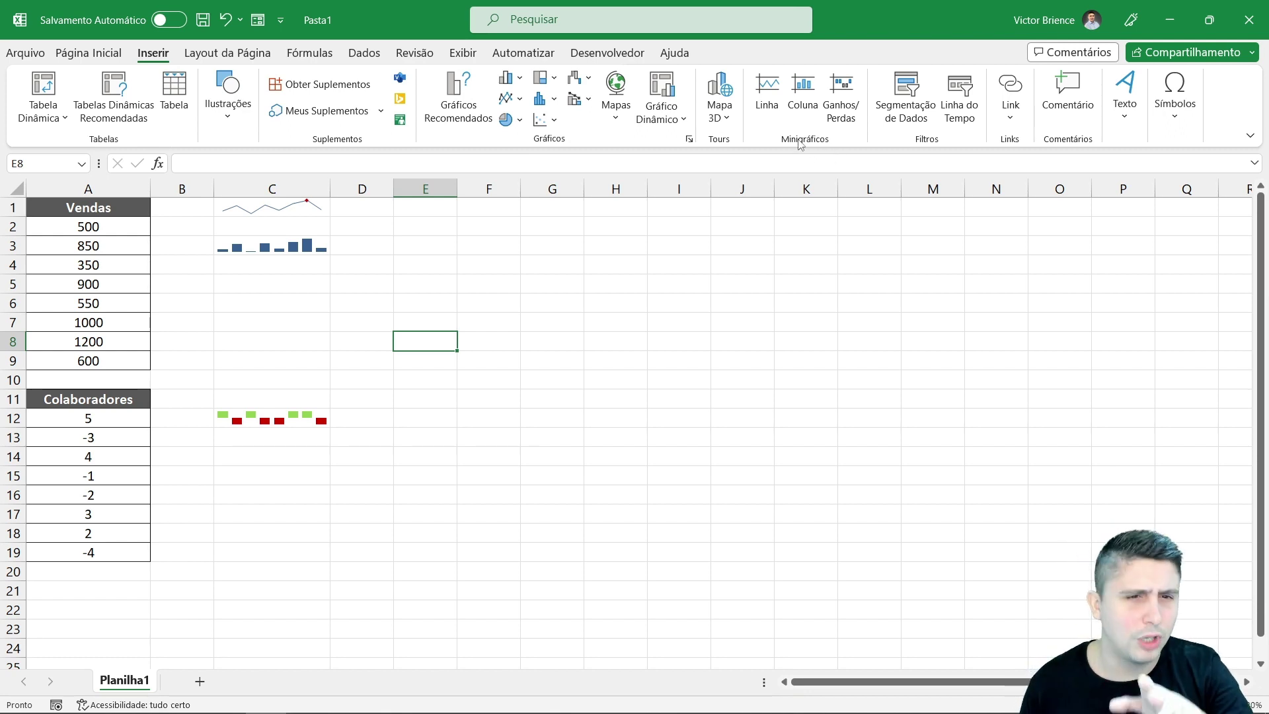
pyautogui.click(88, 53)
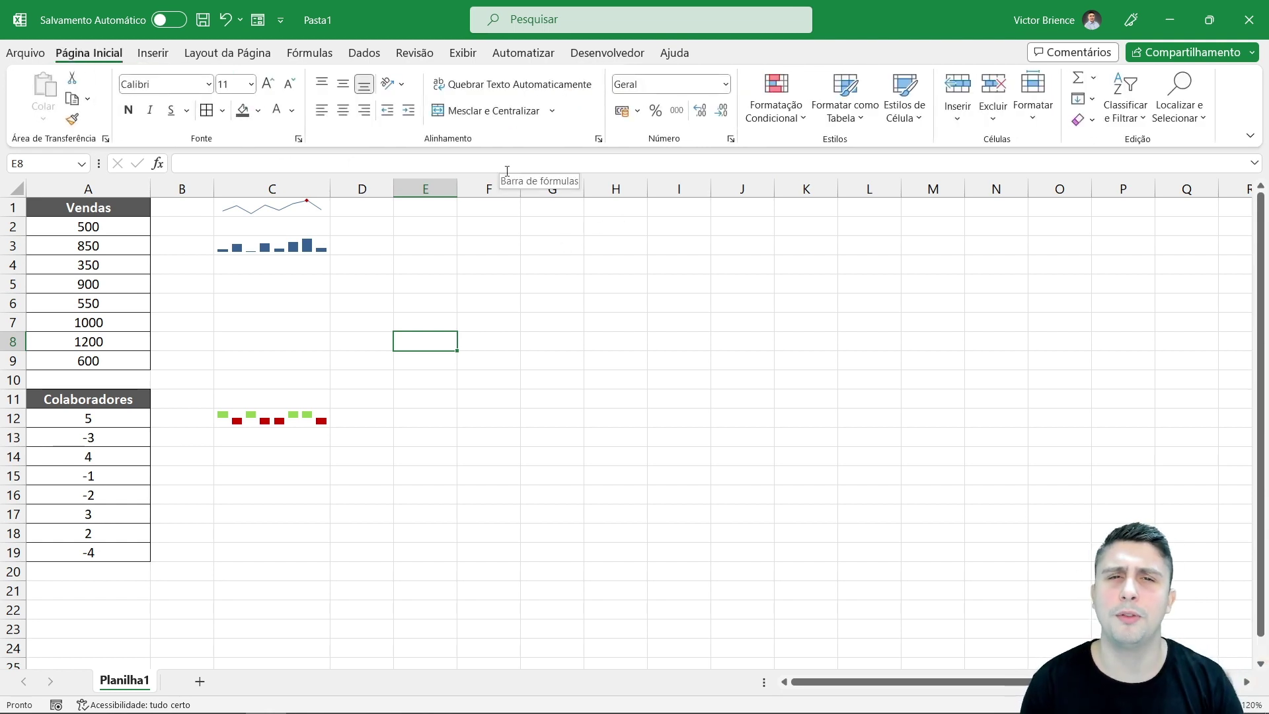